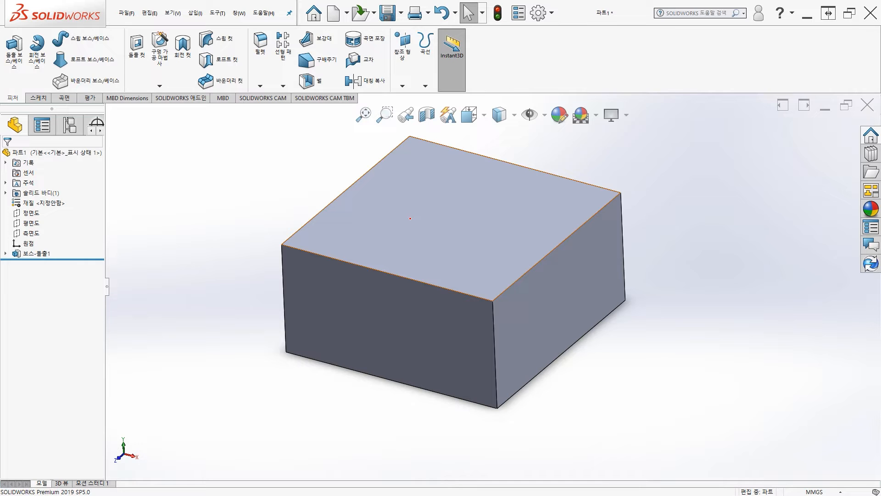
Step: On the block's top face, sketch an open path: vertical line about 47 mm from the front edge, diagonal about 42 mm, horizontal about 49 mm to the side edge
click(410, 219)
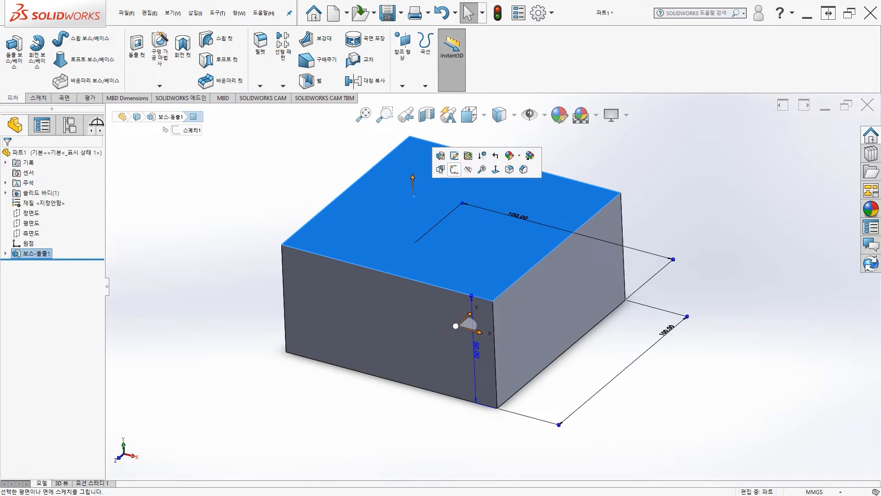
click(455, 172)
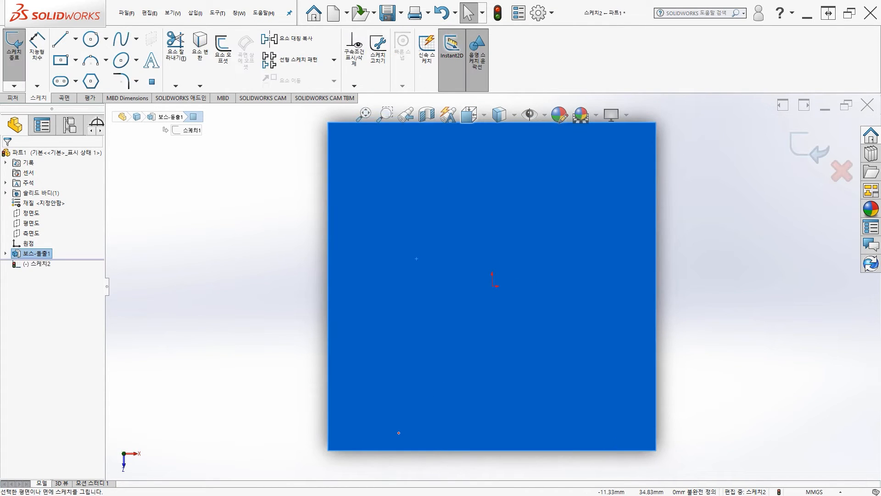
ctrl+middle_drag(432, 362, 342, 354)
scroll(342, 354, up, 1)
ctrl+middle_drag(399, 326, 365, 326)
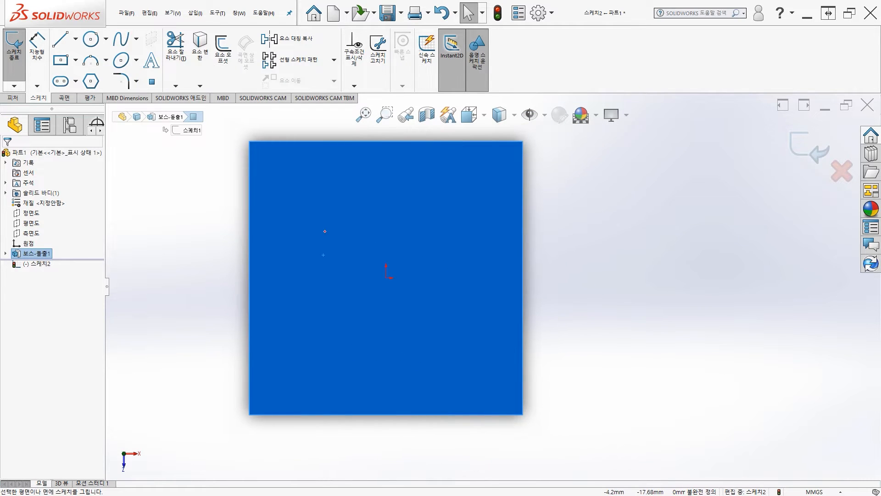
click(60, 39)
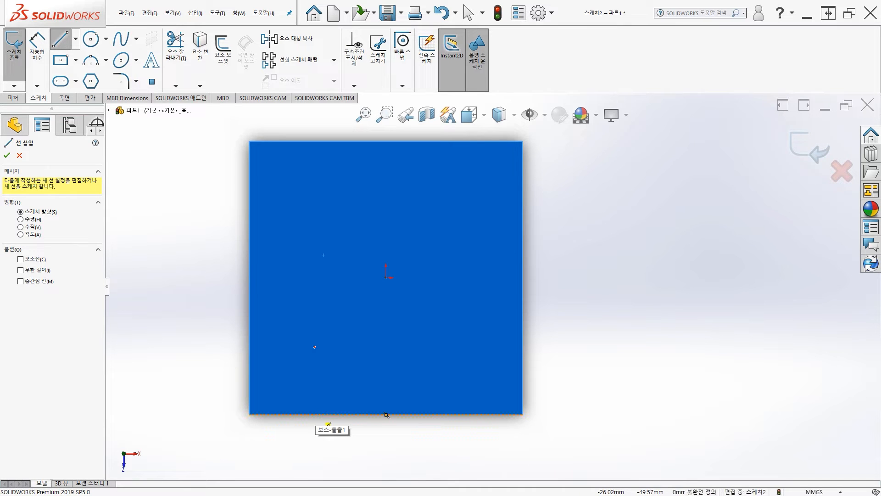
click(315, 411)
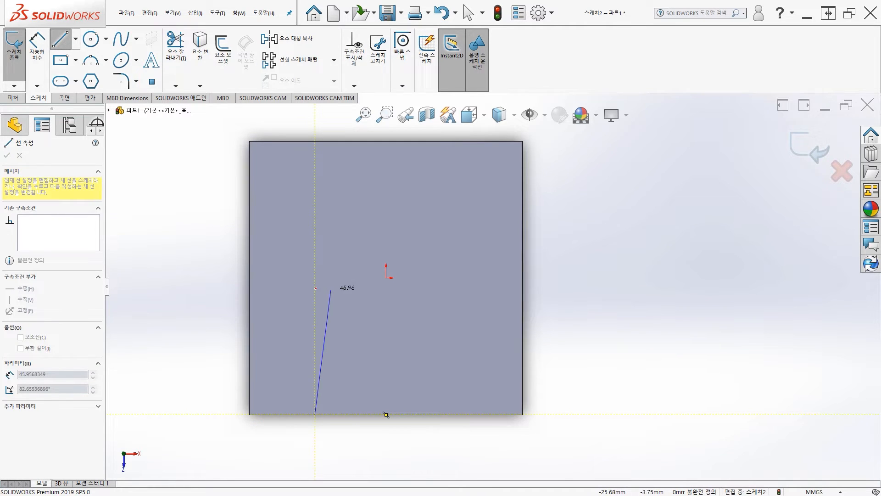
click(315, 286)
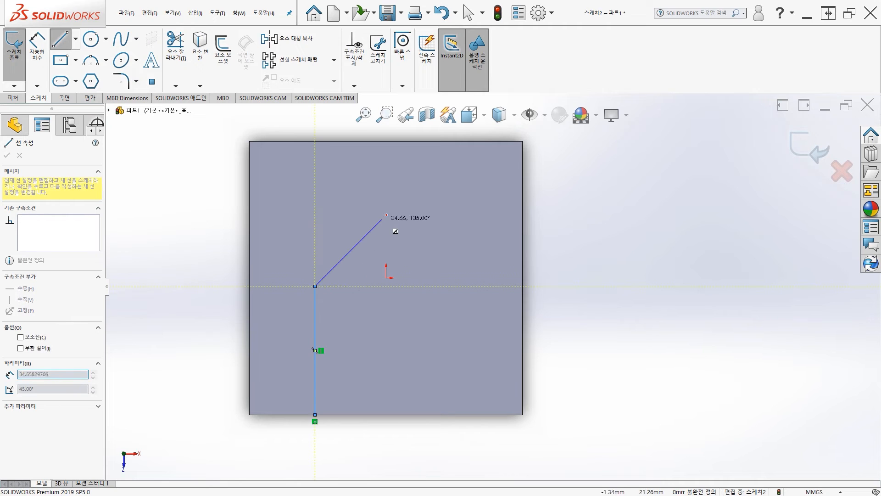
click(390, 199)
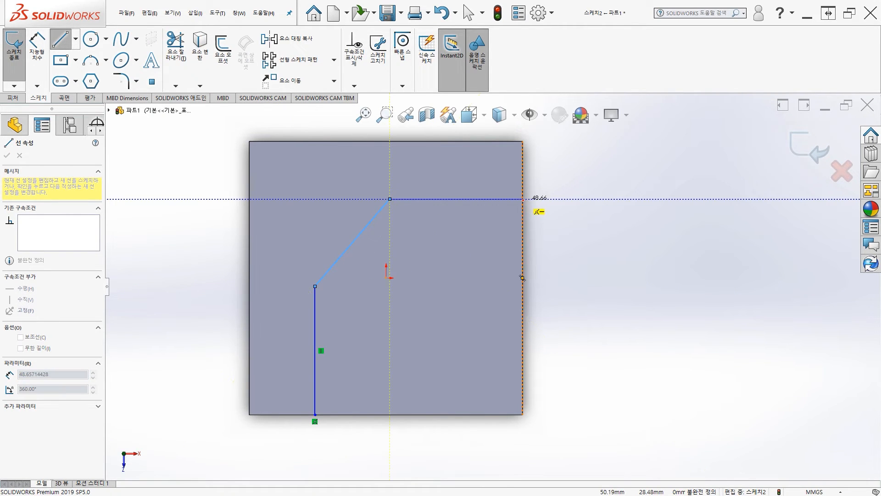
double_click(523, 199)
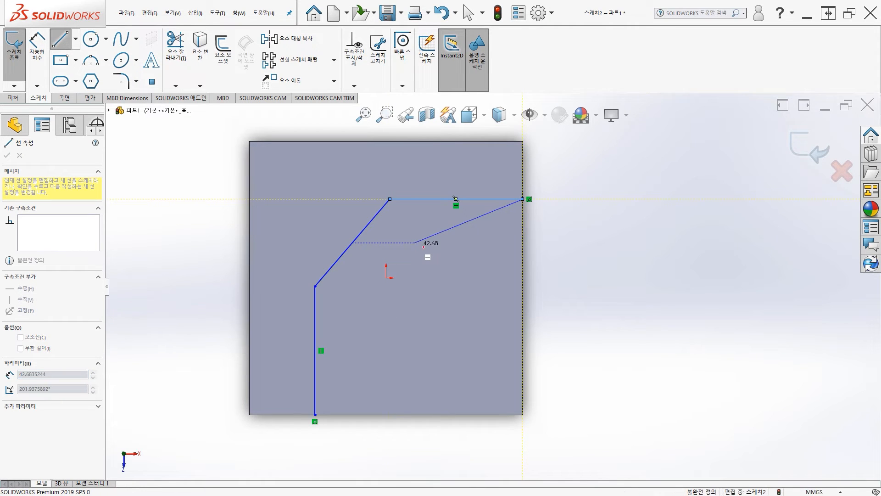
key(Escape)
Step: Round both corners of the path with 10 mm sketch fillets and exit the sketch
click(122, 81)
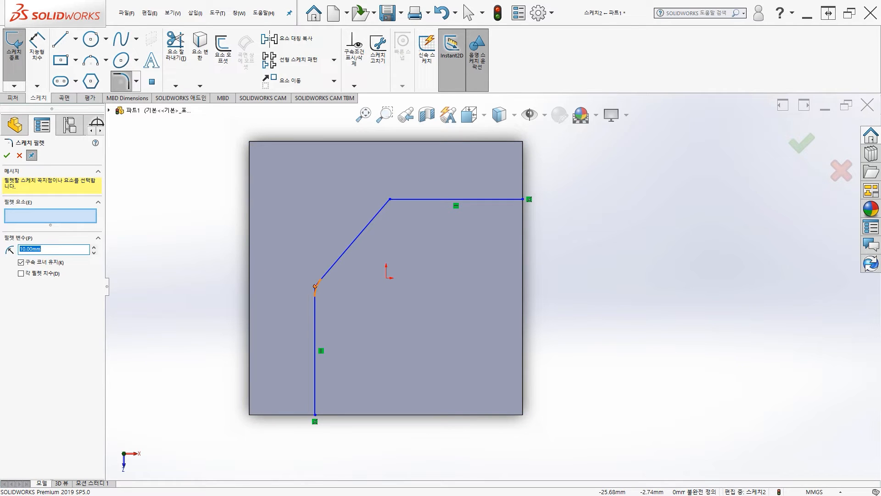
click(315, 286)
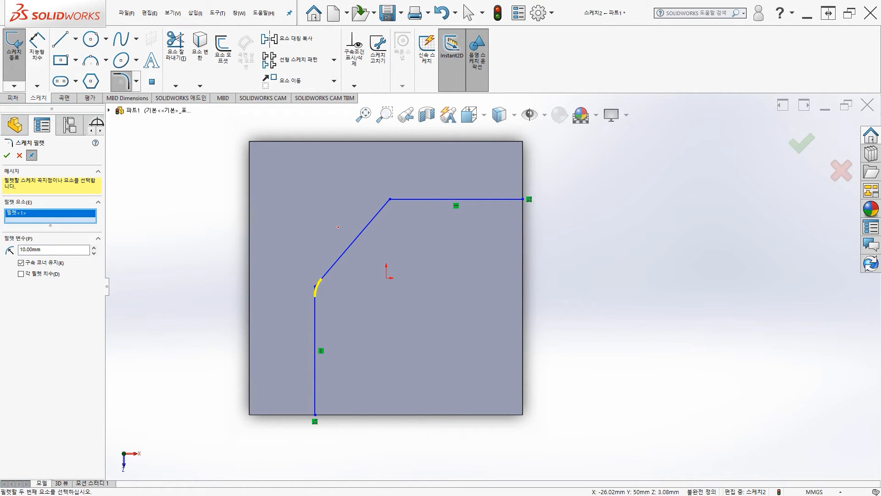
click(389, 199)
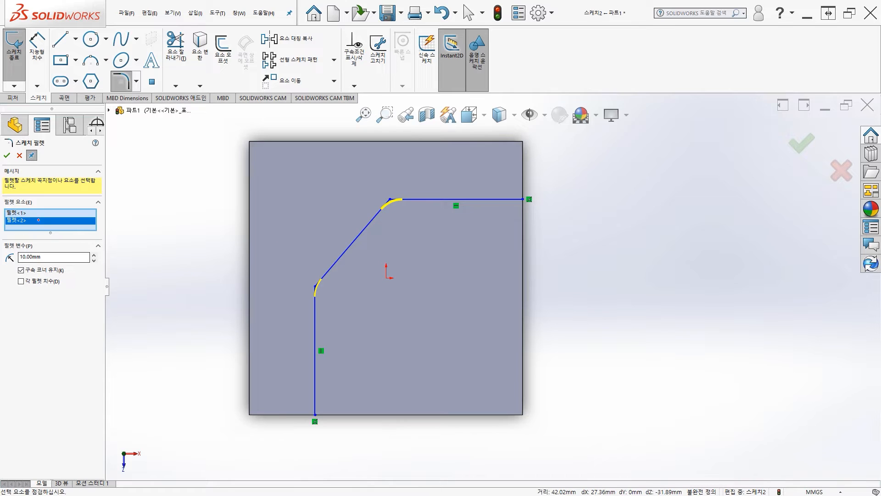
click(7, 155)
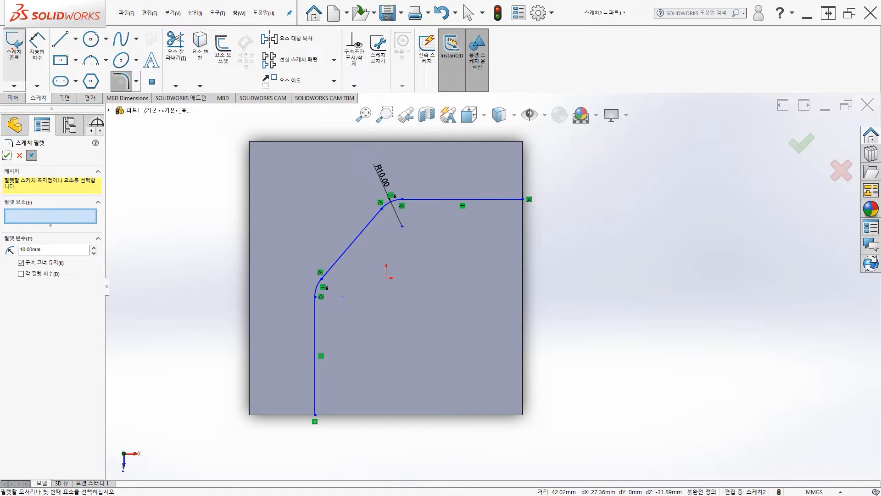
click(14, 49)
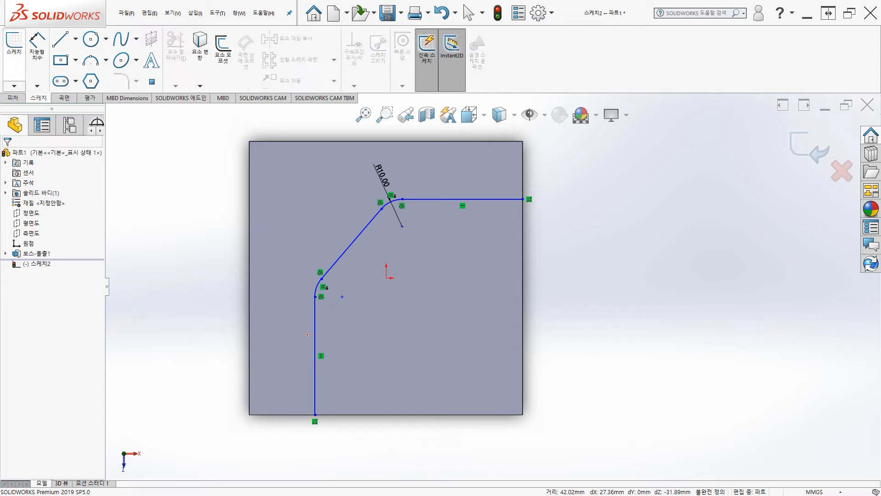
Step: Start a sketch on the block's front face and draw a circle of about 4.35 mm radius just above its upper edge
key(ctrl+7)
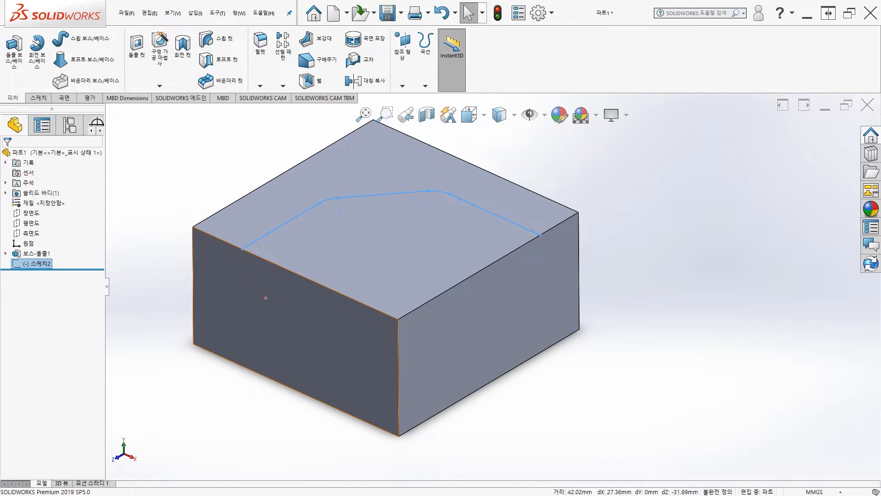
click(237, 300)
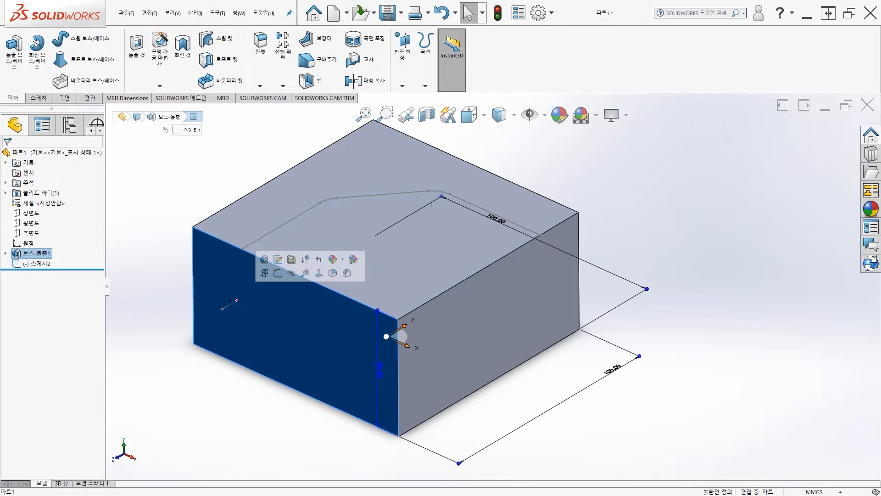
click(277, 273)
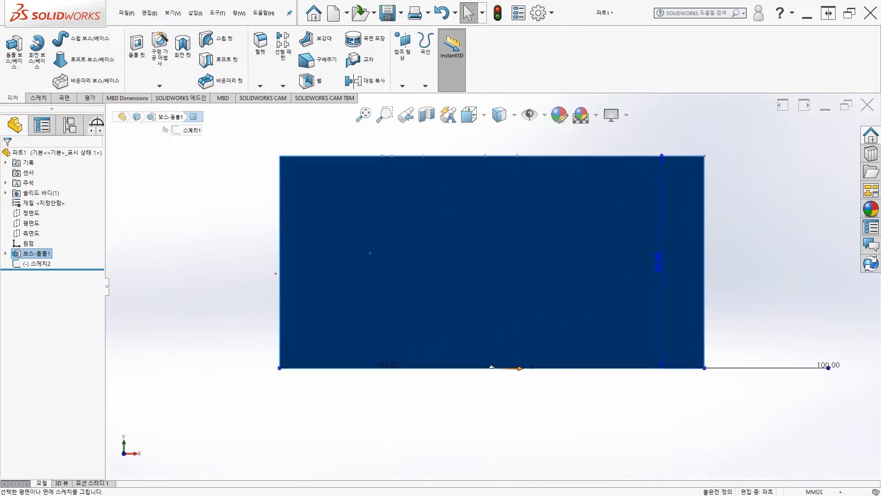
ctrl+middle_drag(427, 194, 360, 240)
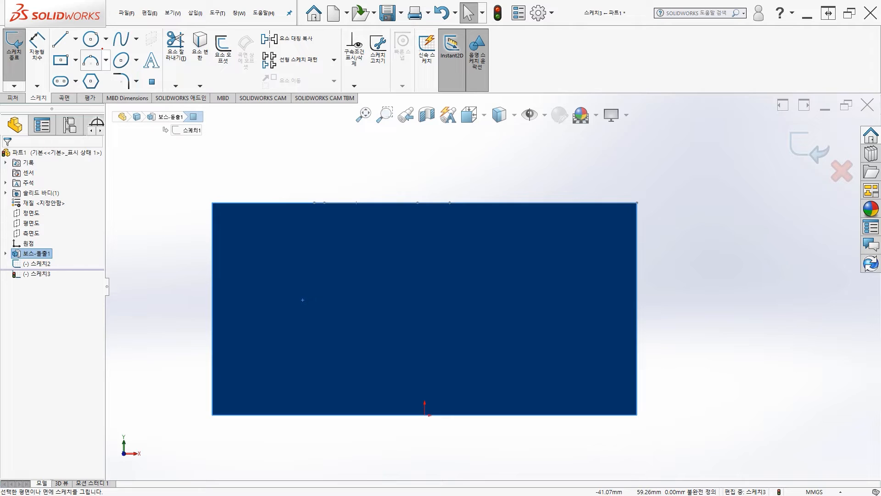
click(91, 40)
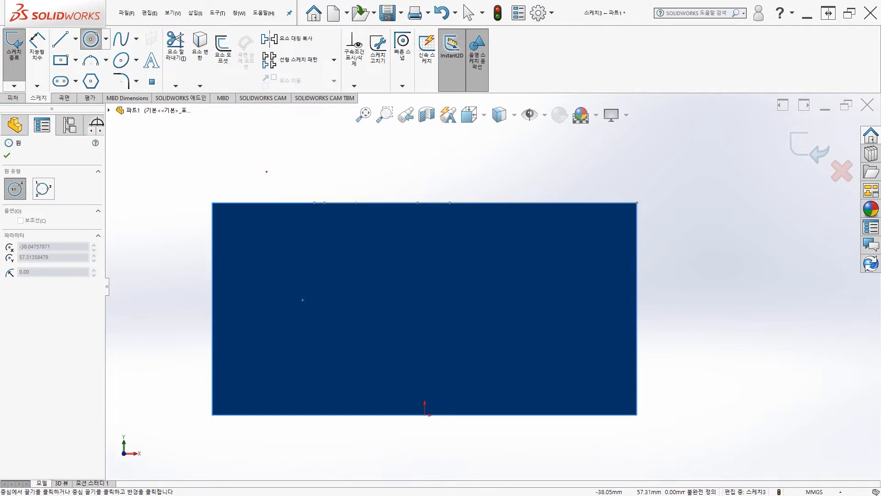
click(263, 172)
click(277, 182)
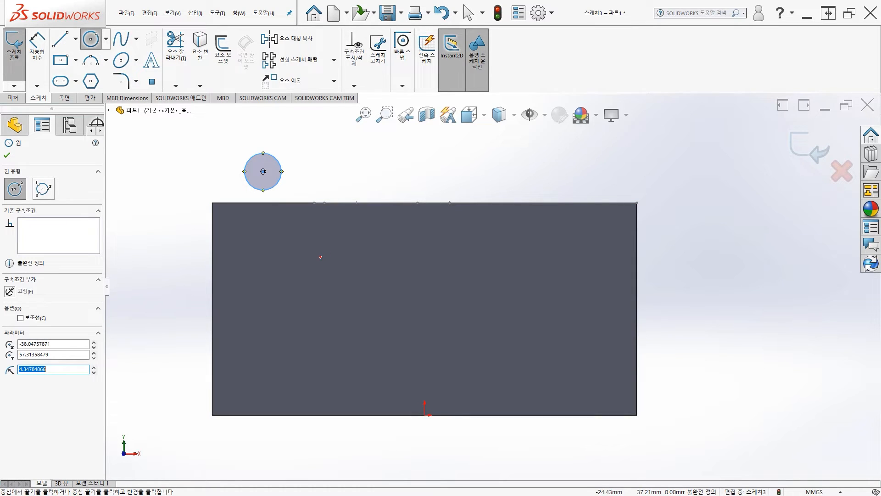
key(Escape)
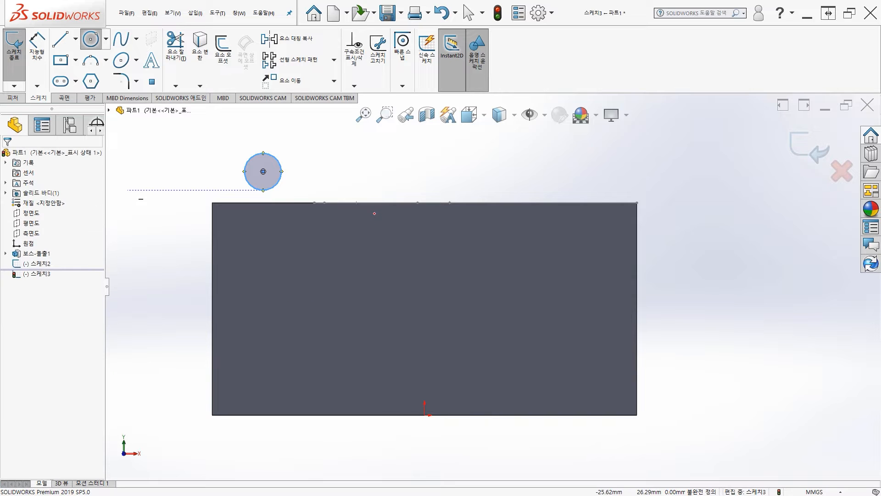
key(Escape)
Step: Add a Pierce relation between the circle's center and the path's first line, and exit the sketch
middle_drag(387, 191, 255, 215)
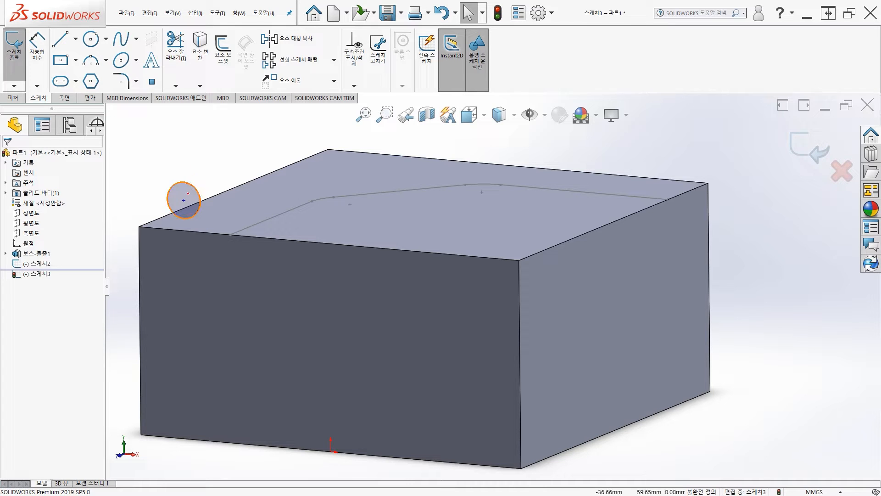
click(184, 200)
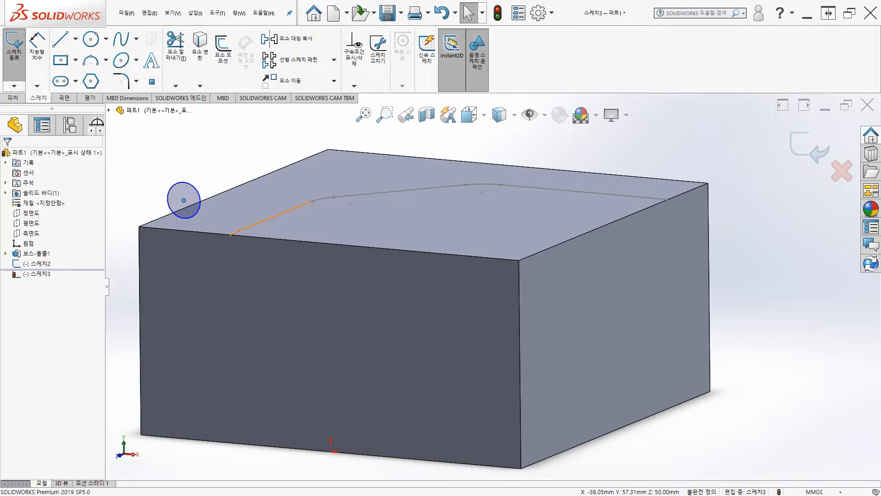
ctrl+click(239, 230)
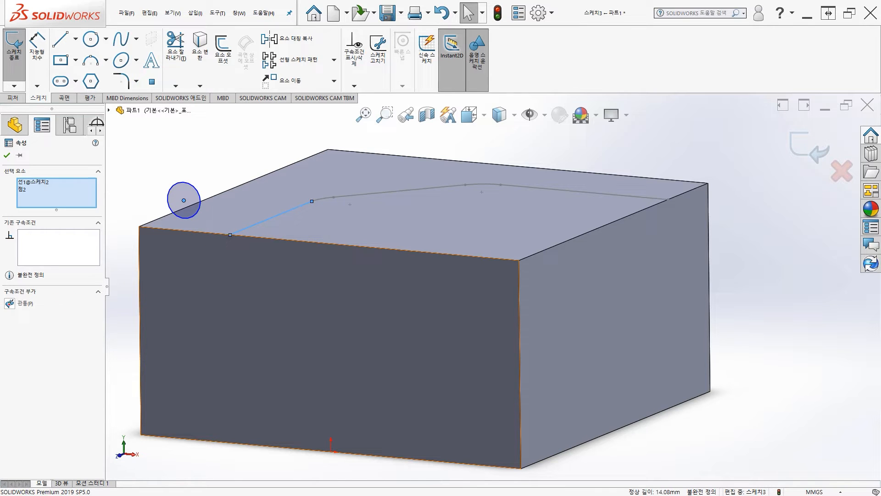
click(9, 303)
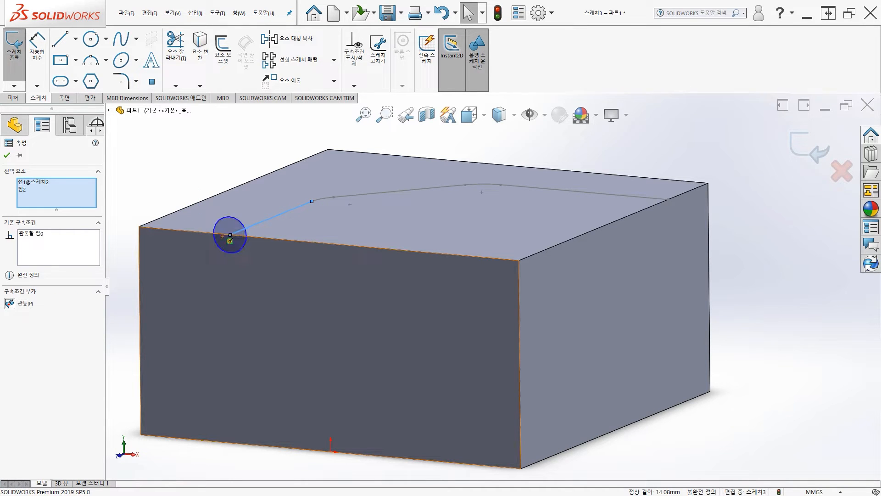
mouse_move(255, 305)
middle_down()
mouse_move(240, 305)
mouse_move(257, 294)
mouse_move(220, 322)
mouse_move(210, 310)
mouse_move(254, 309)
mouse_move(207, 268)
middle_up()
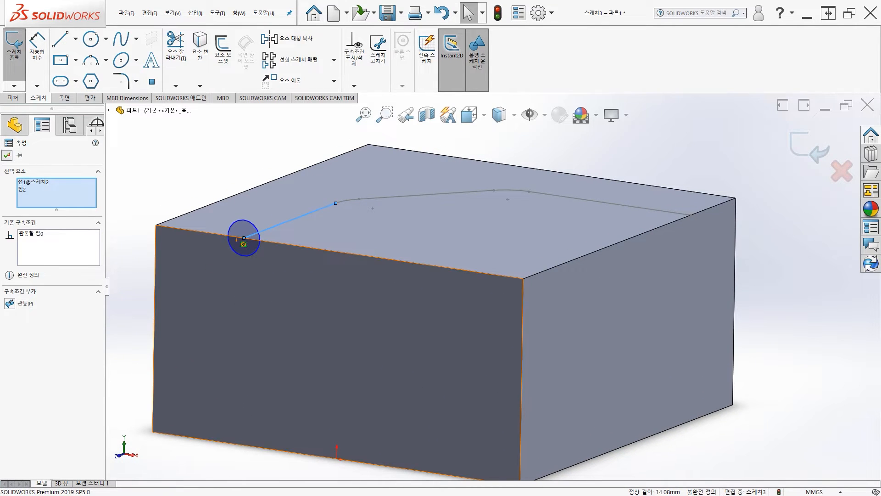
click(7, 155)
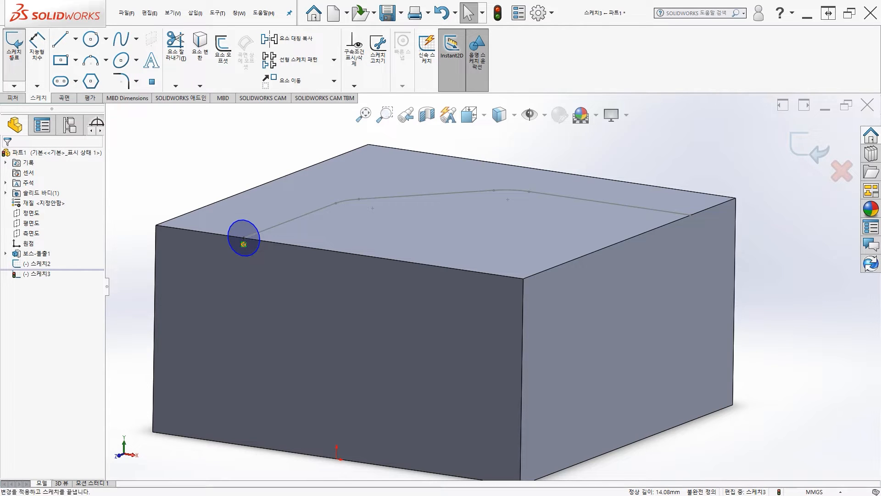
click(14, 46)
Step: Create a Swept Cut through the block using the circle sketch as profile and the filleted line sketch as path
middle_drag(390, 275, 363, 294)
scroll(363, 293, up, 1)
ctrl+middle_drag(176, 173, 163, 168)
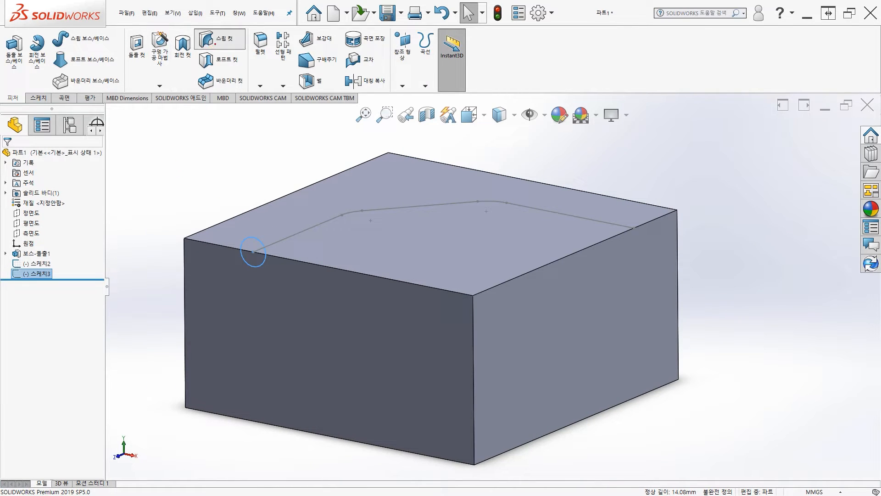
click(220, 38)
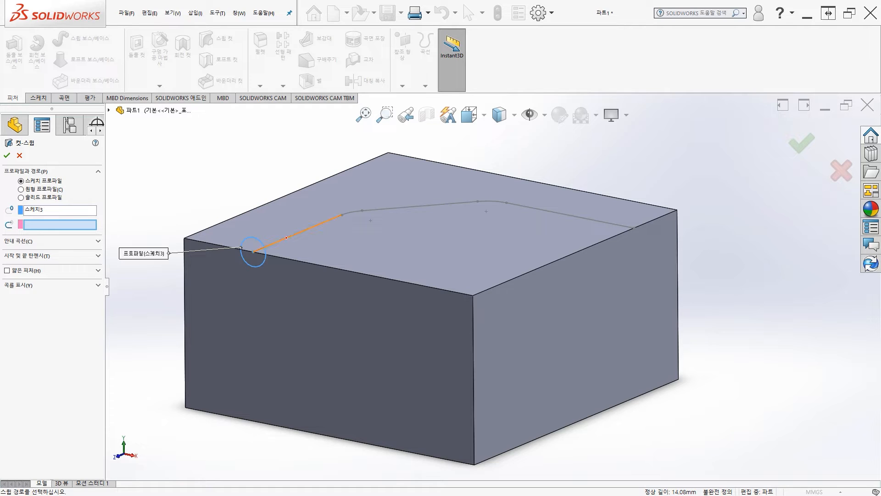
click(287, 237)
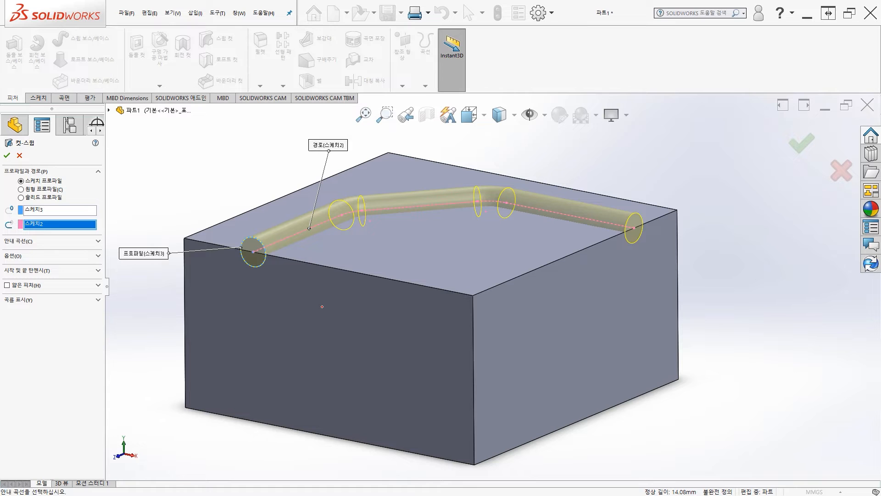
mouse_move(367, 275)
middle_down()
mouse_move(303, 286)
mouse_move(270, 270)
mouse_move(360, 292)
mouse_move(362, 273)
mouse_move(429, 257)
mouse_move(359, 276)
middle_up()
middle_drag(346, 305, 345, 312)
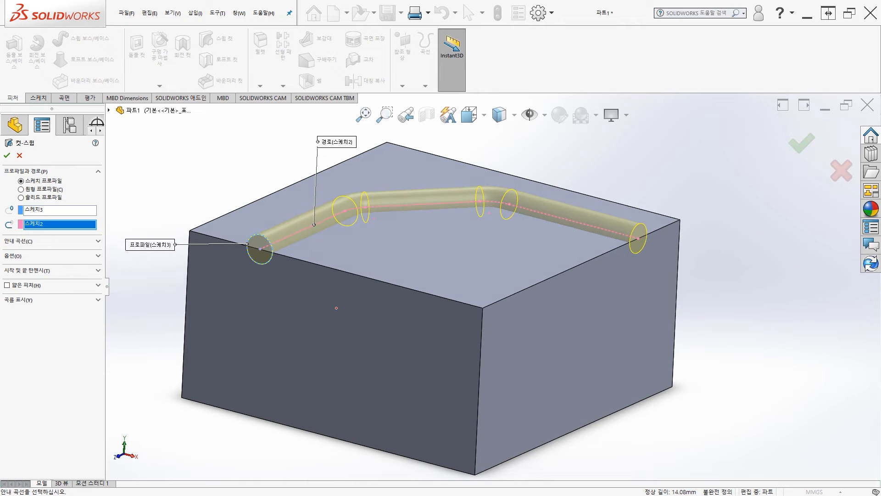
middle_drag(309, 290, 303, 298)
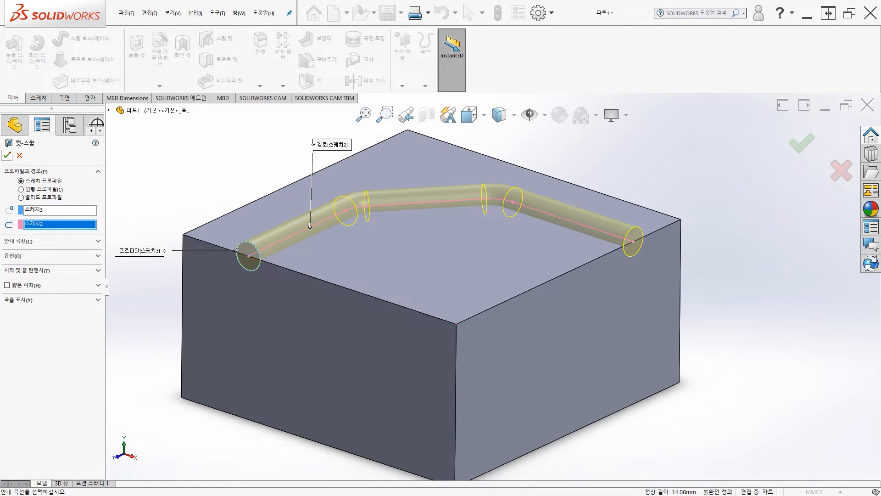
click(9, 155)
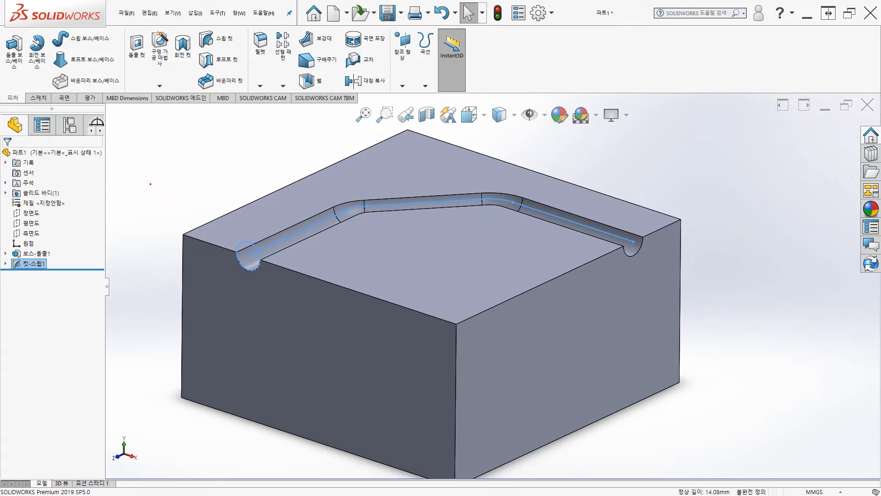
middle_drag(151, 184, 349, 239)
scroll(304, 257, down, 5)
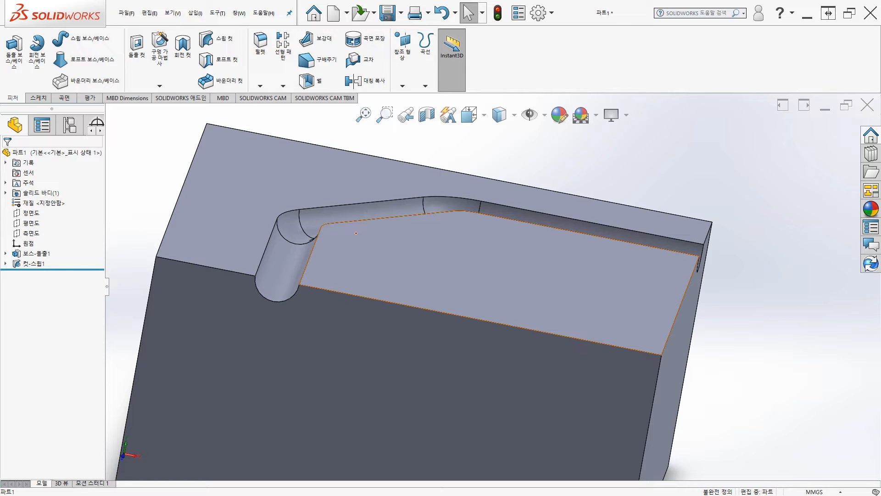
middle_drag(420, 242, 401, 269)
scroll(409, 257, up, 2)
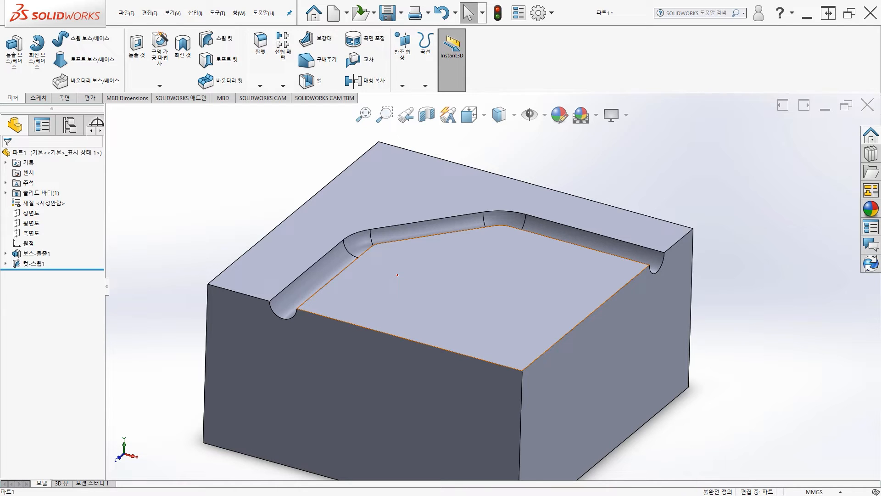
middle_drag(399, 276, 376, 283)
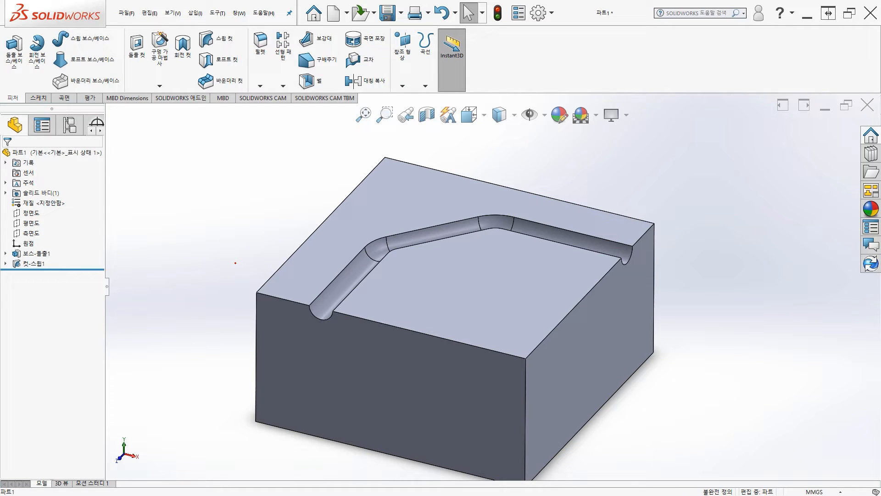
middle_drag(271, 243, 297, 254)
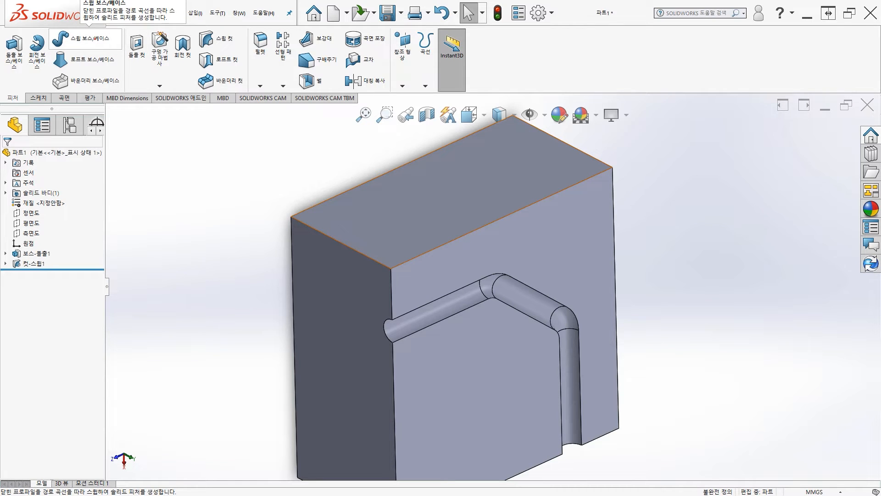
middle_drag(458, 355, 453, 288)
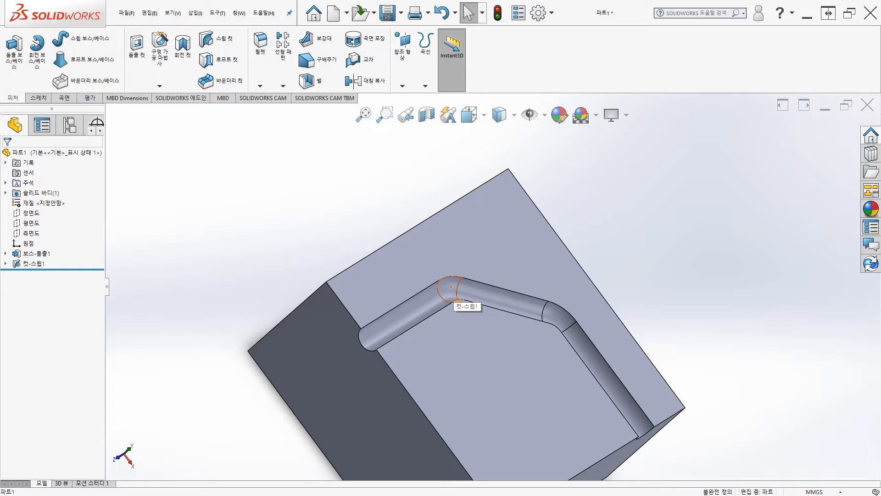
middle_drag(436, 306, 393, 317)
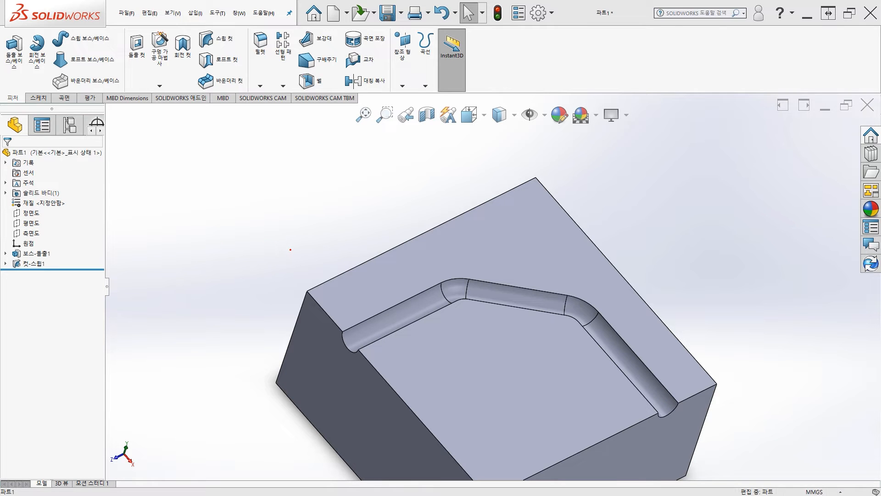
middle_drag(317, 285, 294, 221)
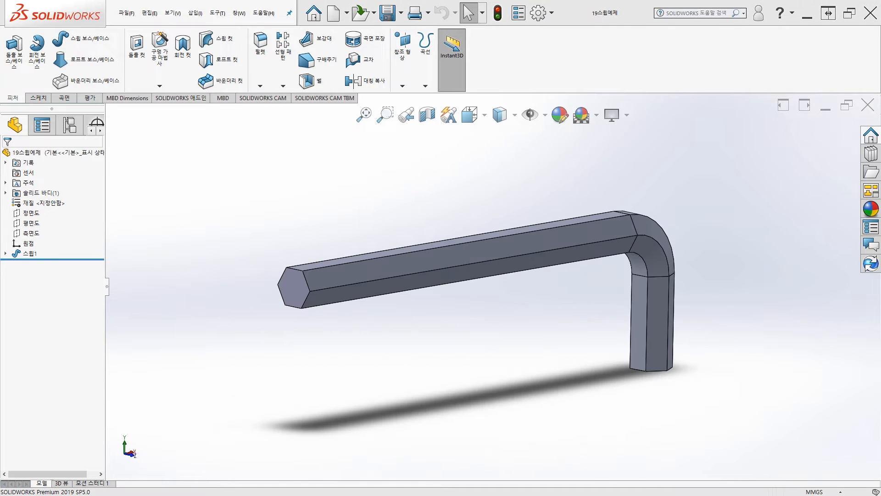
Step: Start a sketch on the hex key's long-arm end face and draw a circle of about 2.89 mm radius centered on the origin
middle_drag(238, 205, 258, 229)
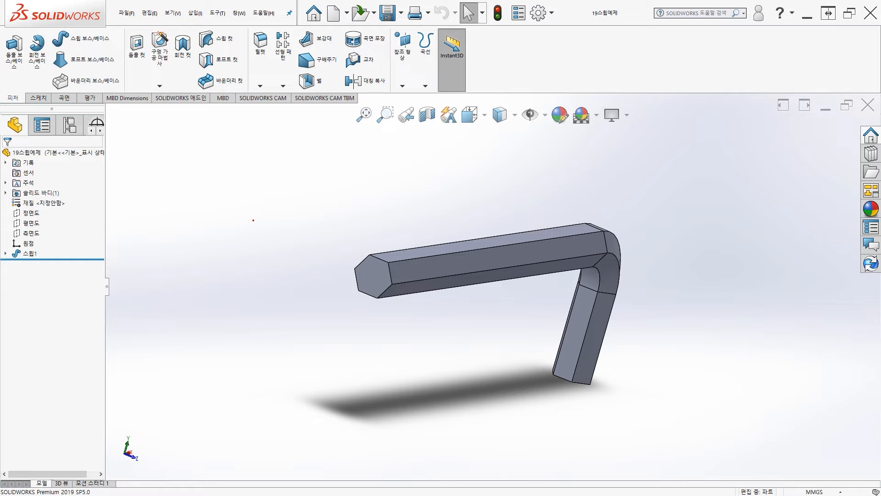
middle_drag(253, 220, 334, 274)
click(365, 257)
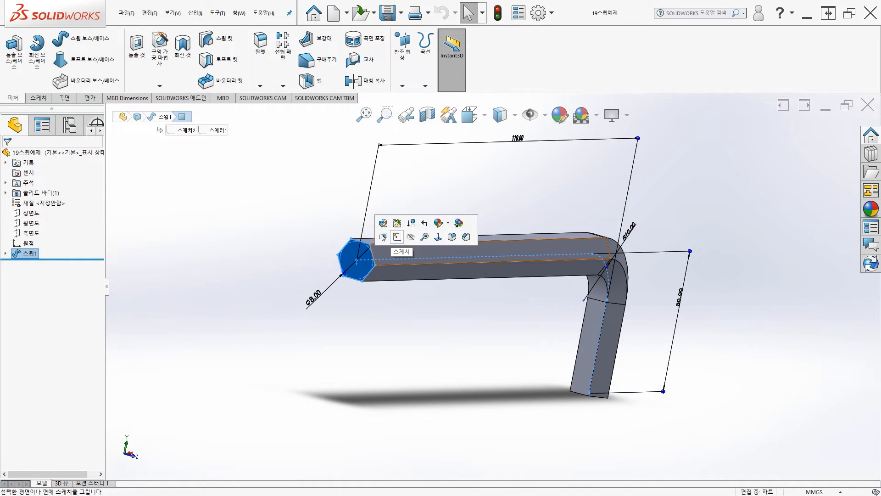
click(397, 237)
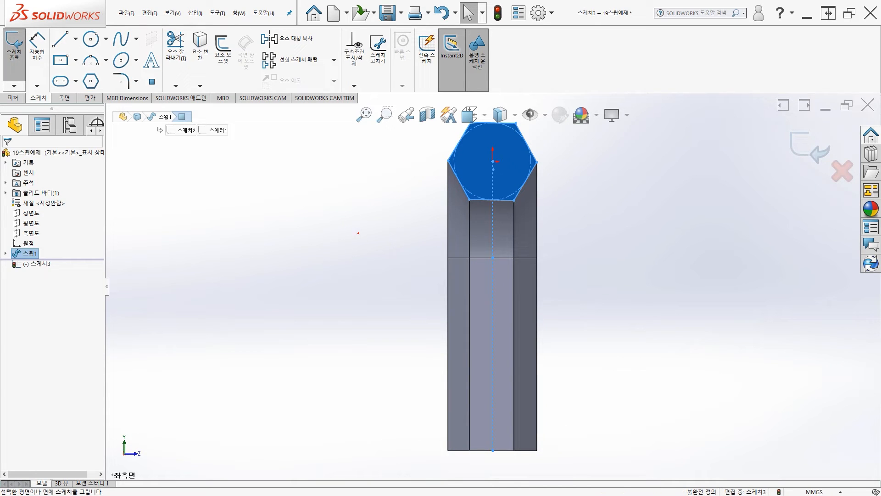
ctrl+middle_drag(391, 175, 269, 226)
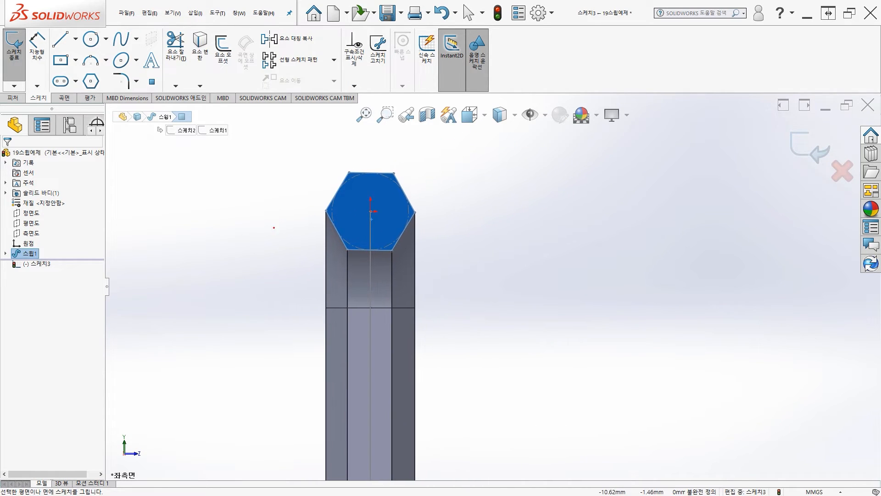
click(90, 39)
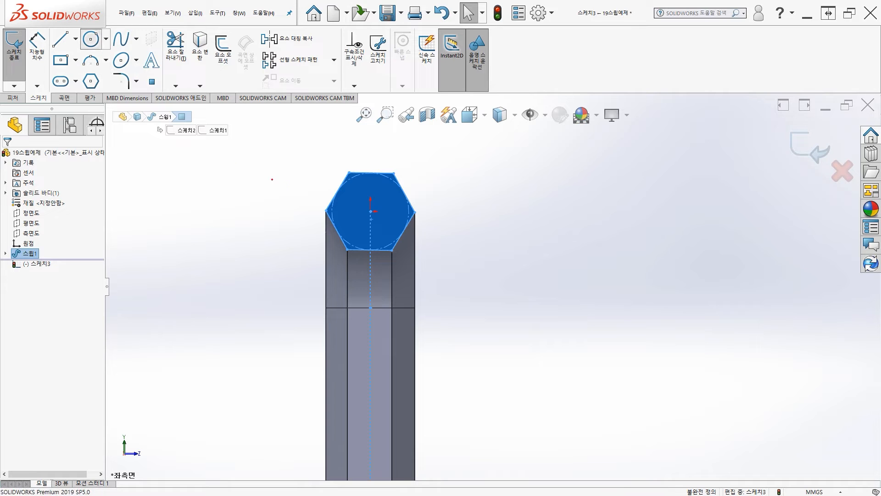
click(371, 211)
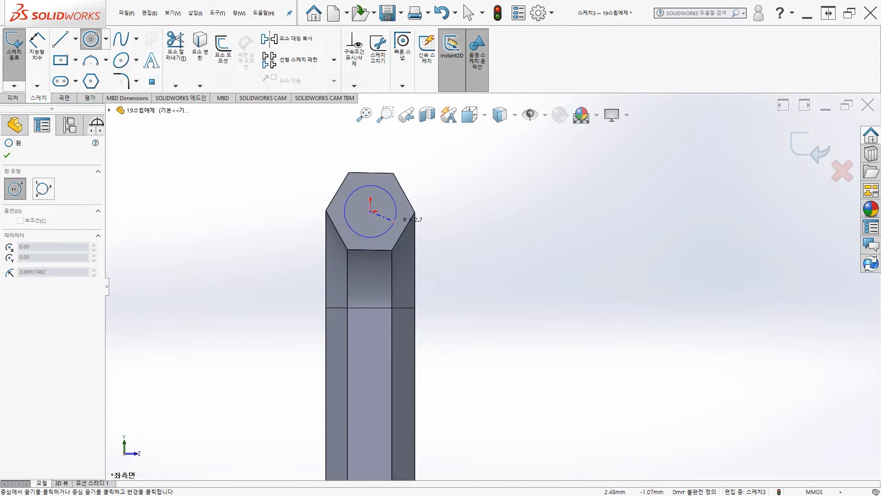
click(398, 216)
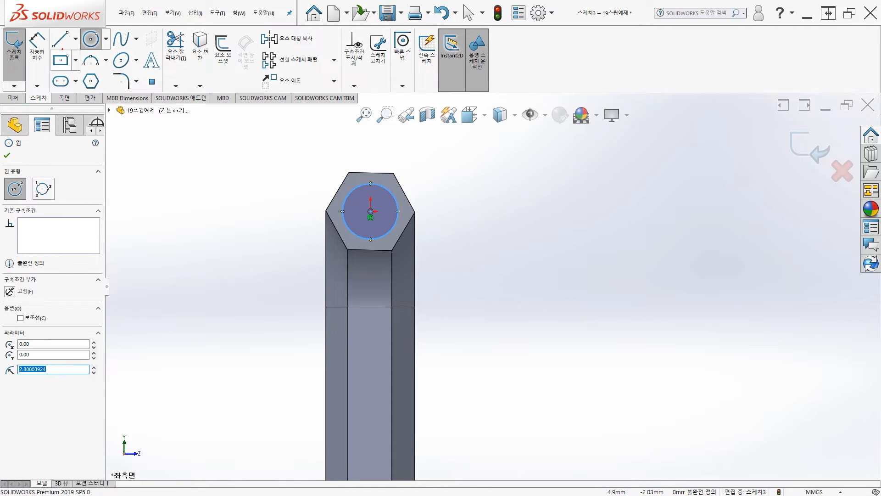
Step: Dimension the circle's diameter as 7 mm and exit the sketch
click(38, 44)
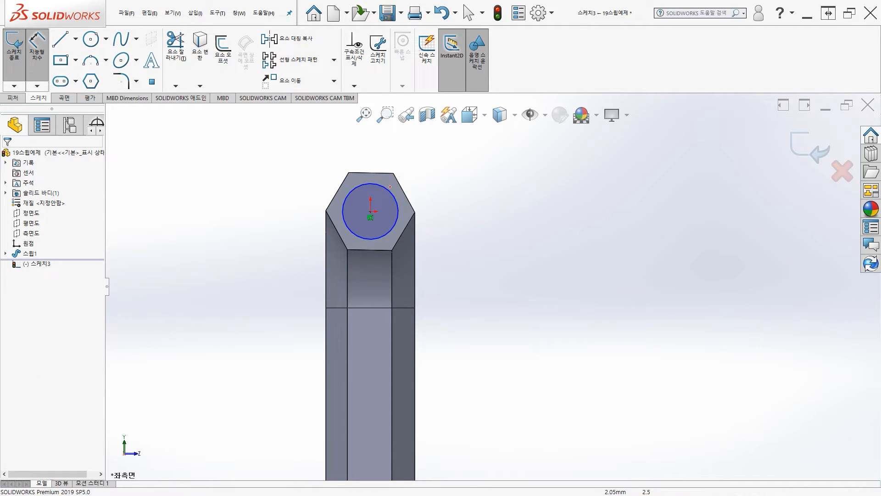
click(389, 191)
click(440, 177)
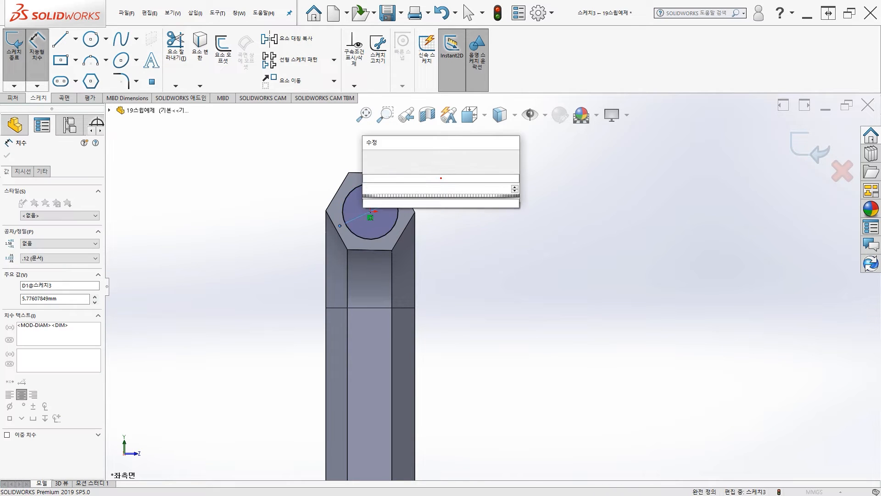
key(Return)
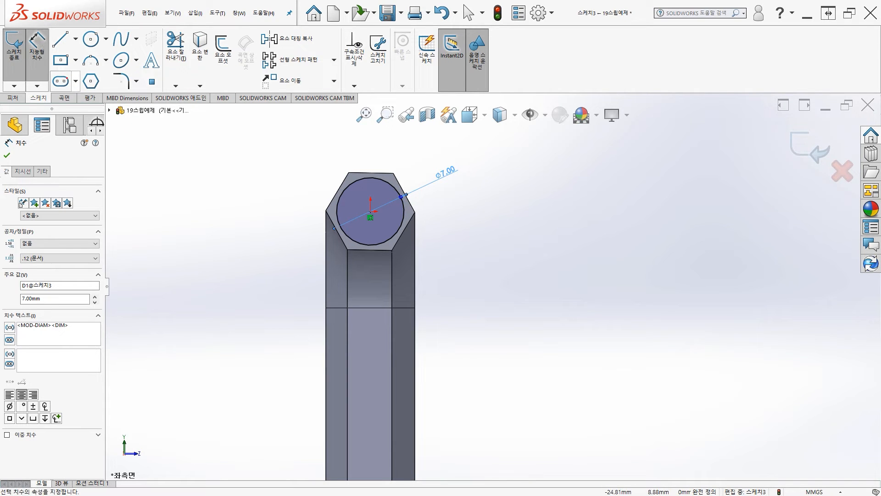
click(15, 51)
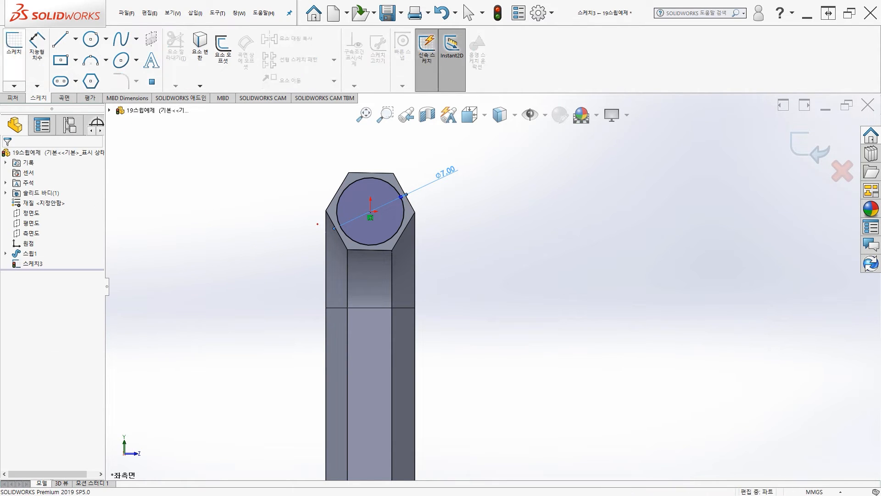
Step: Extrude the circle sketch 30 mm outward from the hex key's end as a blind boss merged with the body
middle_drag(435, 243, 447, 243)
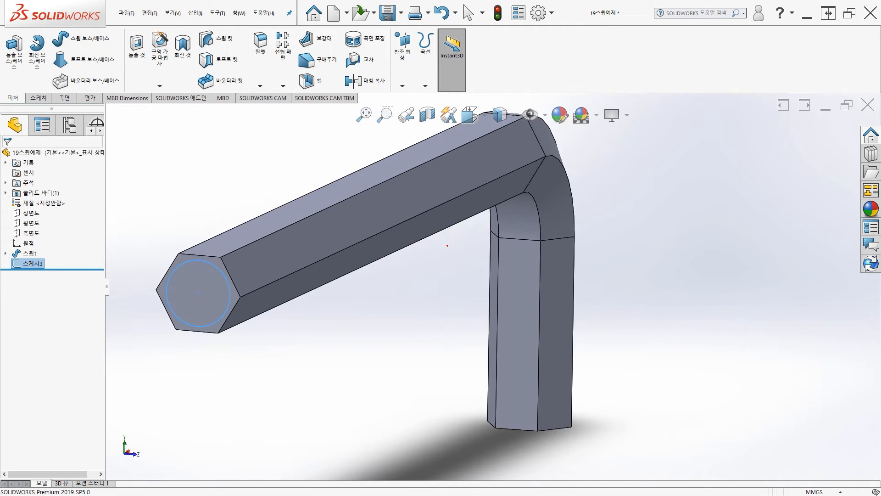
scroll(433, 250, up, 3)
scroll(294, 236, up, 1)
ctrl+middle_drag(294, 236, 292, 198)
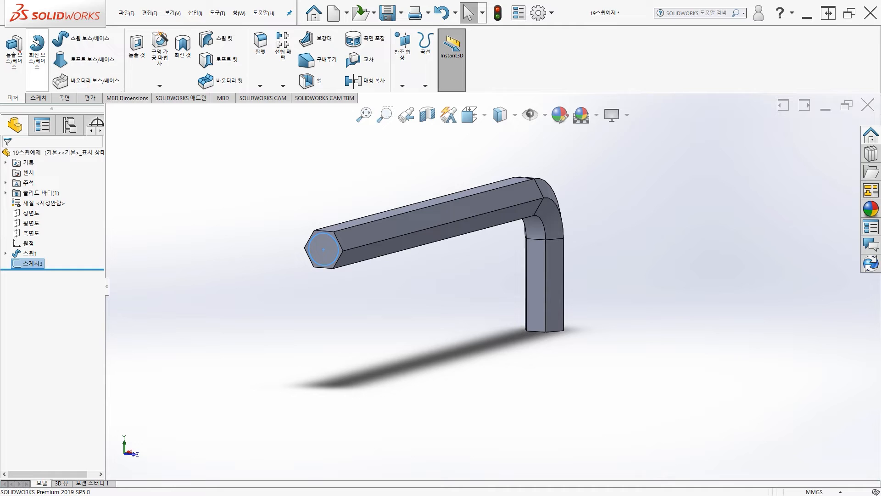
click(14, 50)
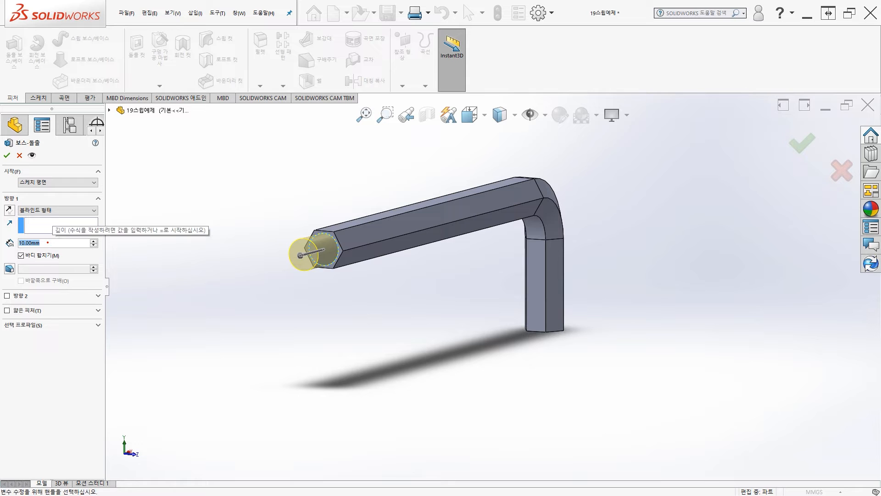
text(30)
key(Return)
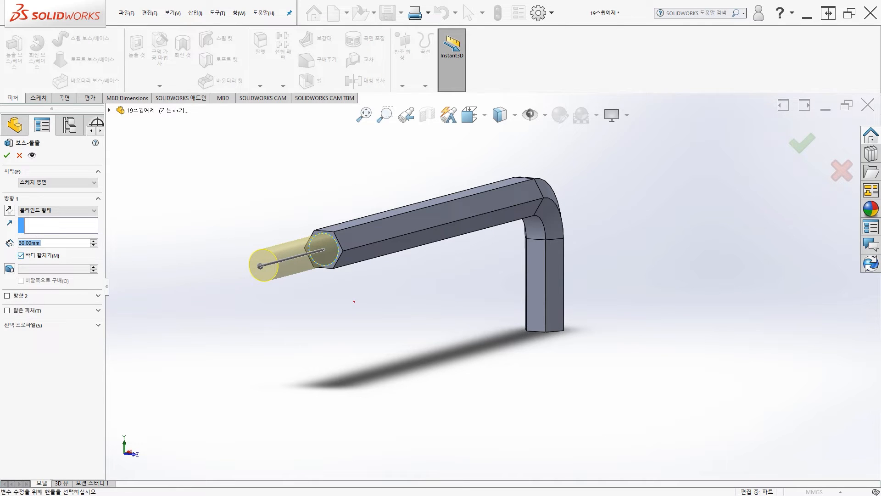
mouse_move(354, 302)
middle_down()
mouse_move(329, 307)
mouse_move(347, 298)
middle_up()
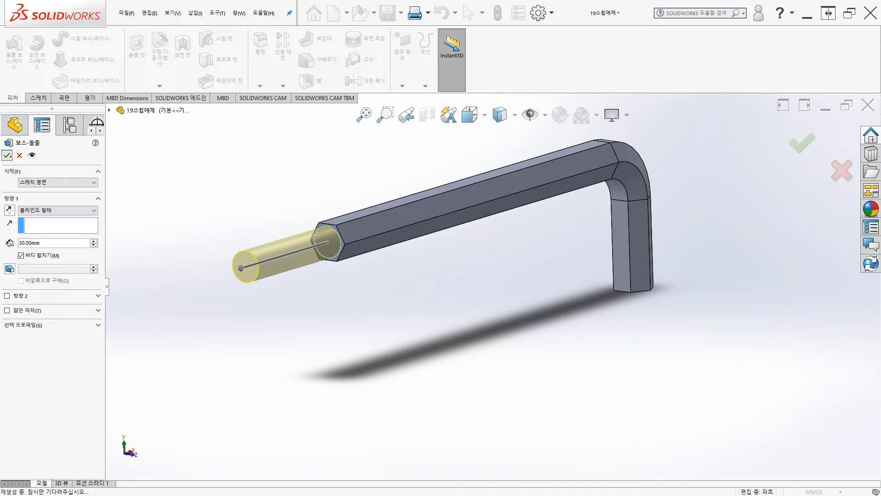
click(366, 320)
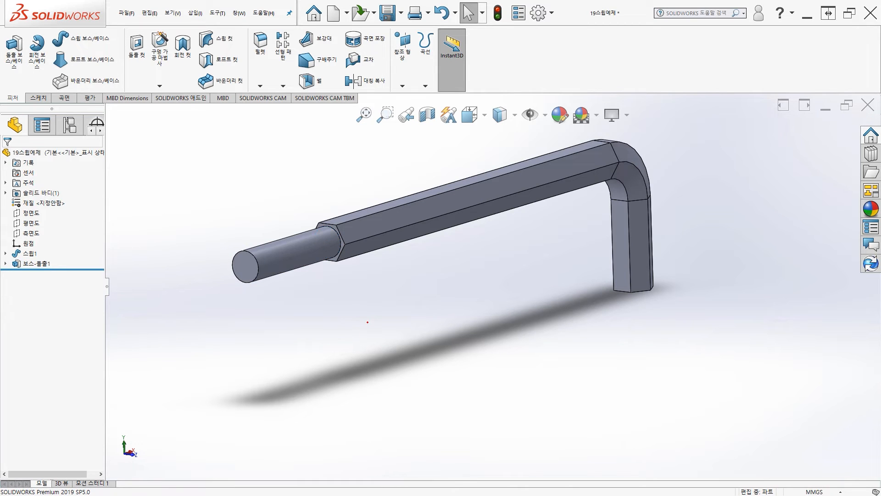
Step: Start a sketch on the cylinder's free end face and convert the face's circular edge into a sketch circle
middle_drag(366, 321, 366, 340)
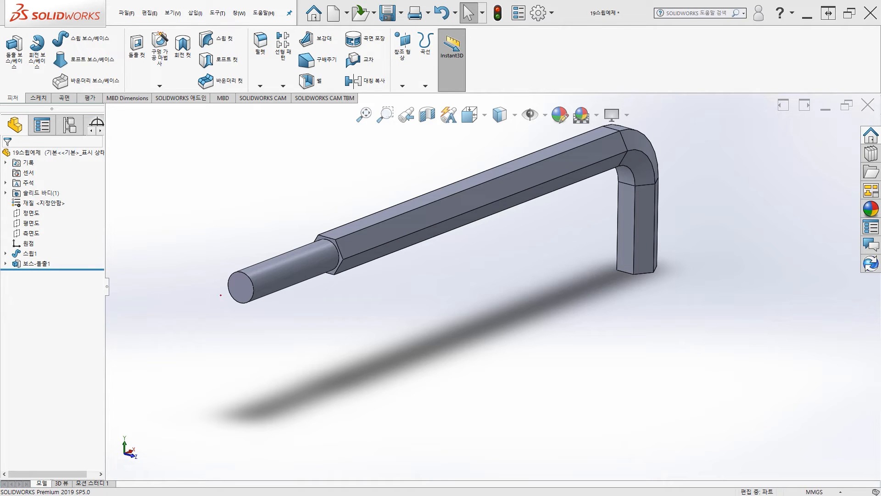
click(241, 287)
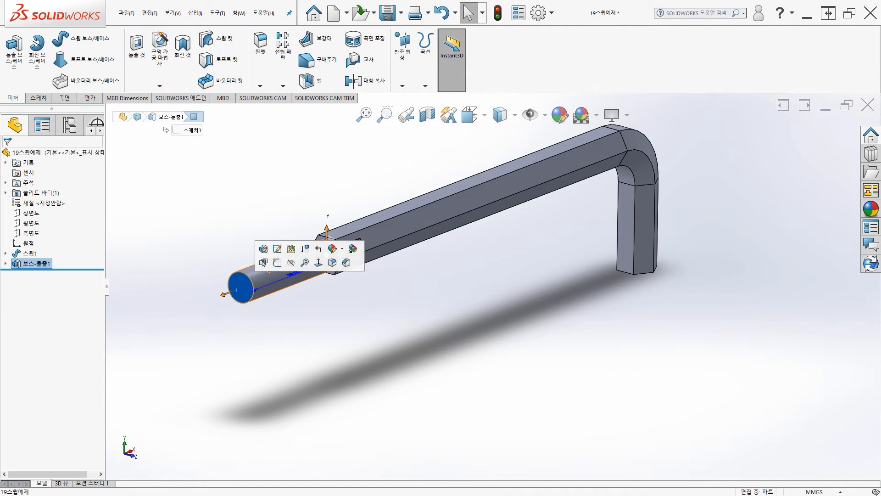
click(277, 262)
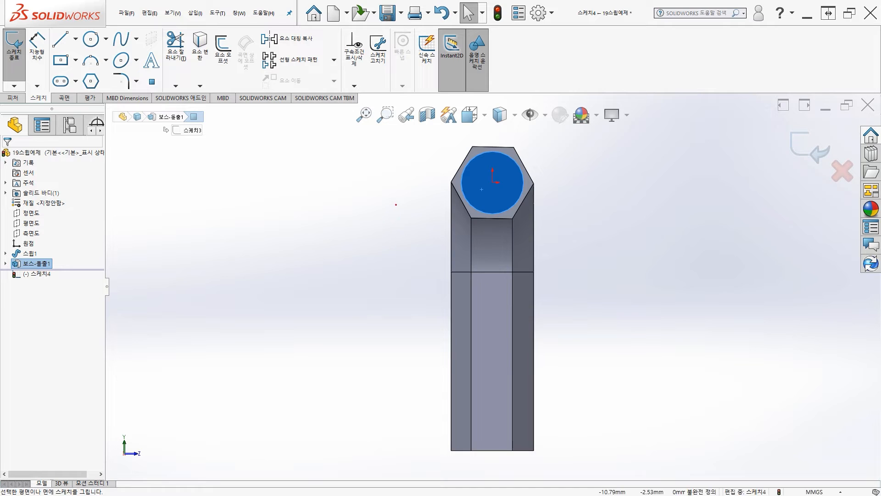
ctrl+middle_drag(390, 206, 294, 221)
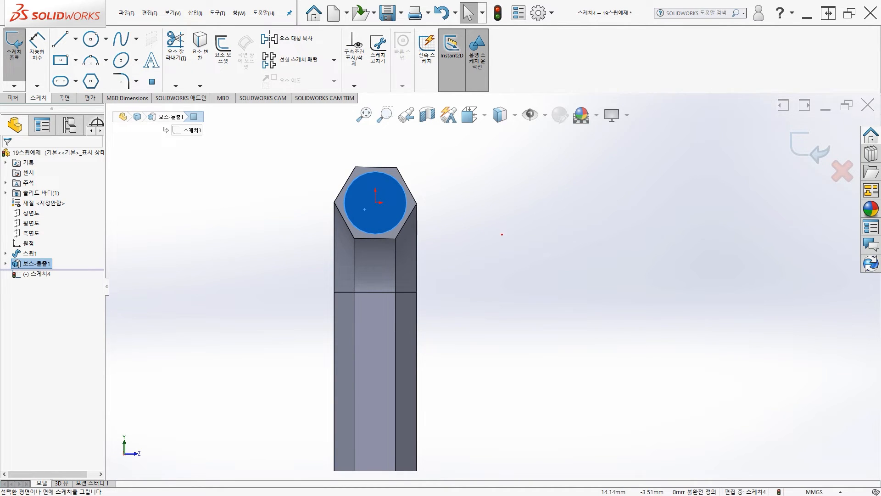
middle_drag(512, 235, 488, 241)
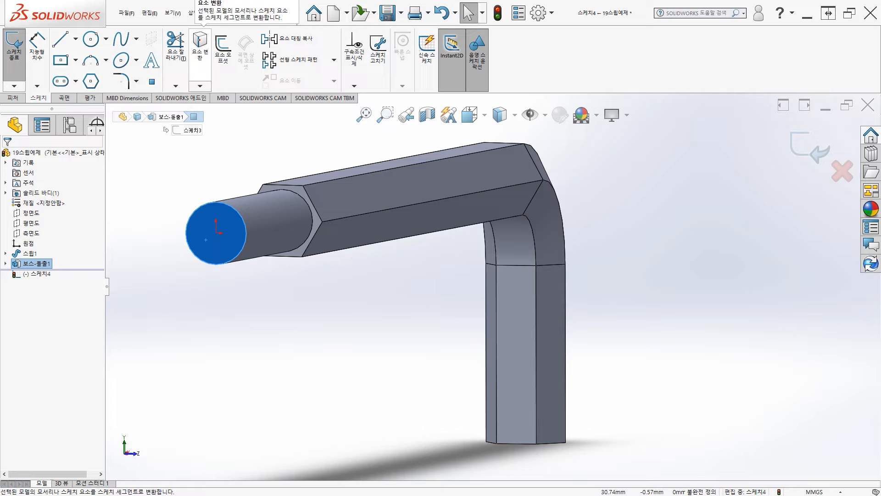
click(200, 43)
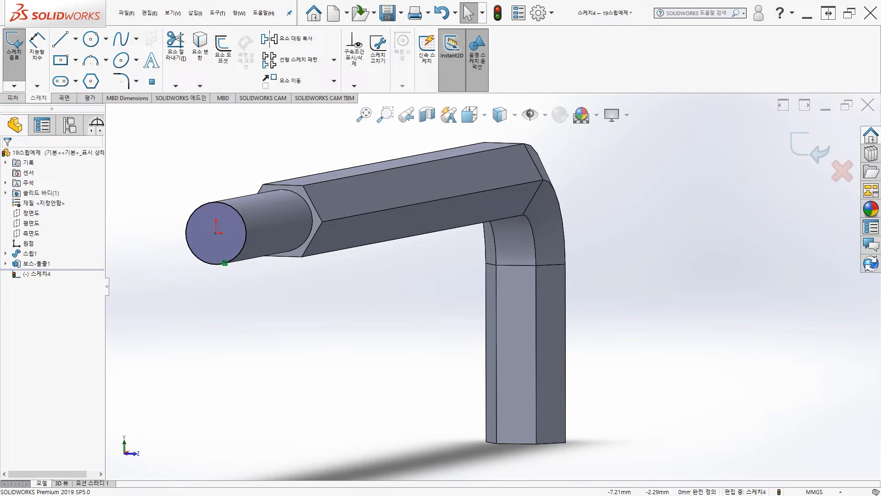
Step: Start a helix curve based on the sketch circle at the cylinder's free end
middle_drag(244, 274, 242, 305)
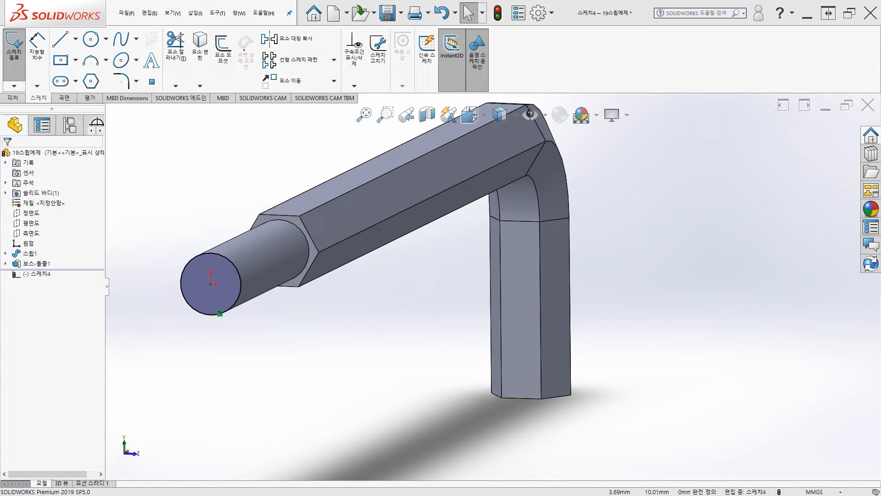
click(195, 13)
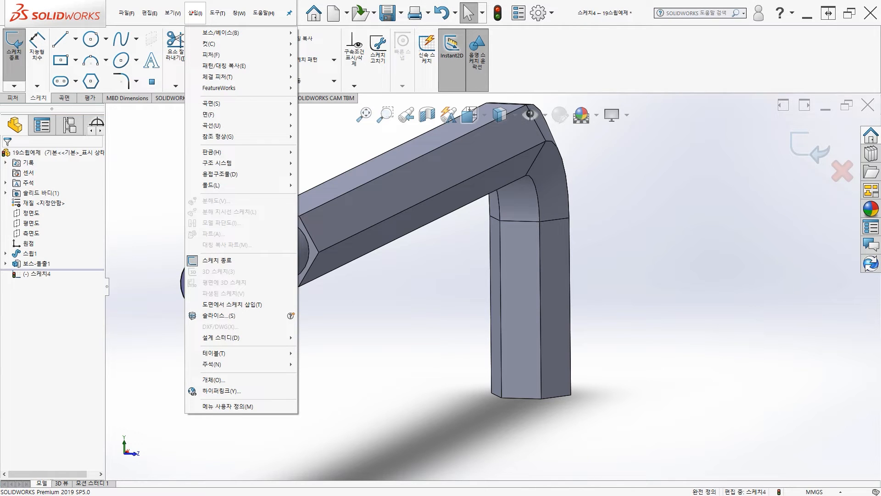
mouse_move(220, 126)
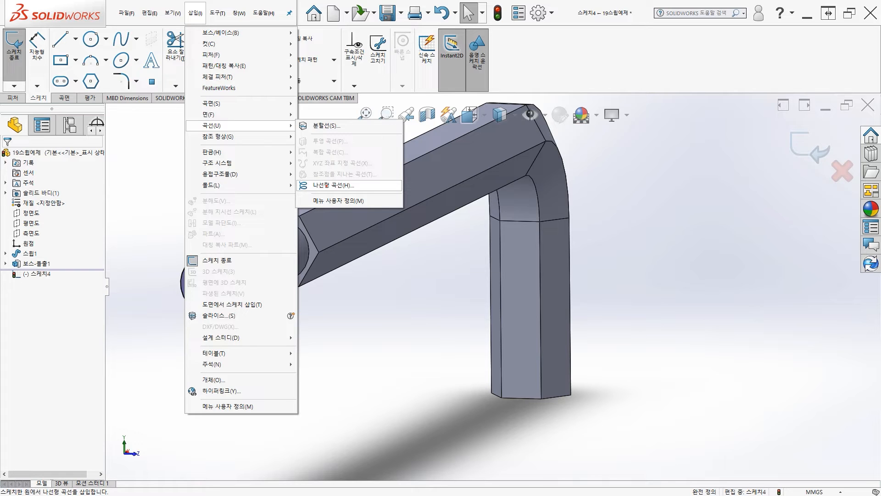
click(334, 185)
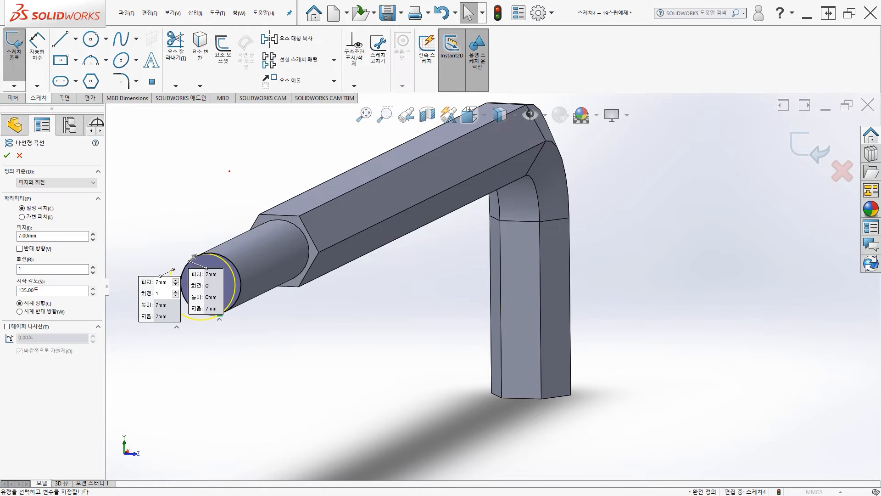
scroll(326, 274, down, 3)
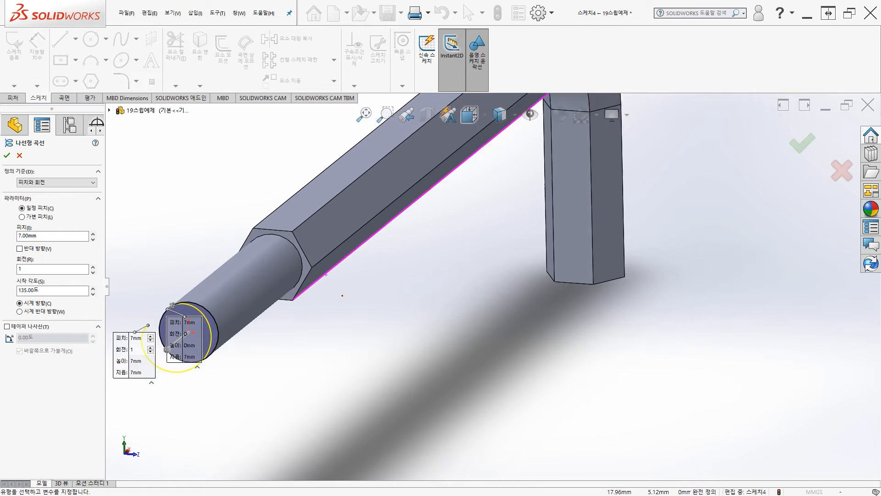
scroll(326, 274, up, 5)
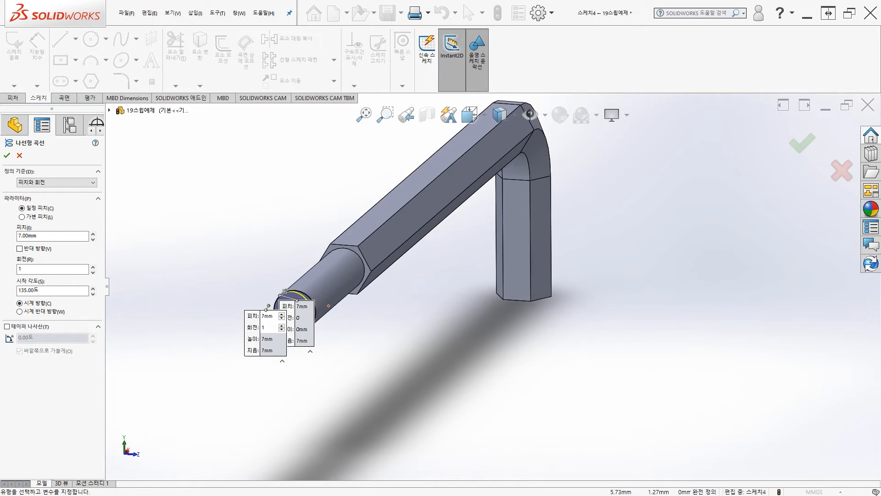
scroll(326, 274, down, 5)
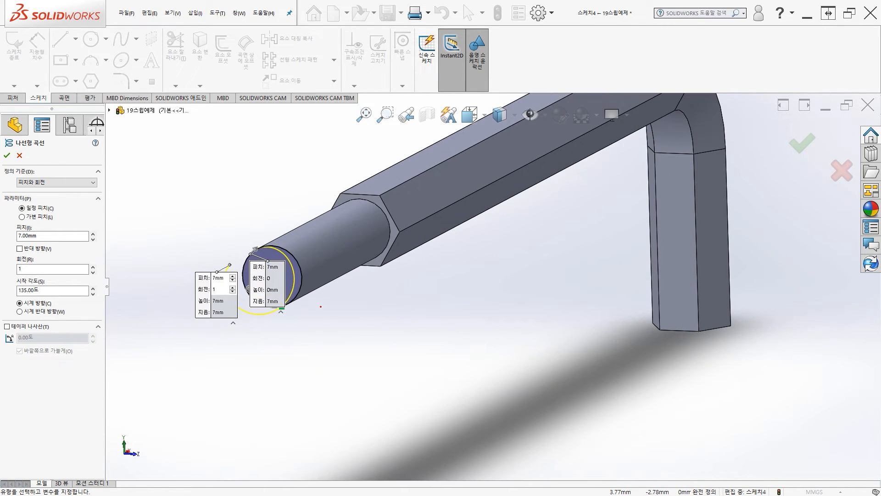
mouse_move(332, 312)
middle_down()
mouse_move(366, 314)
mouse_move(314, 316)
mouse_move(319, 310)
middle_up()
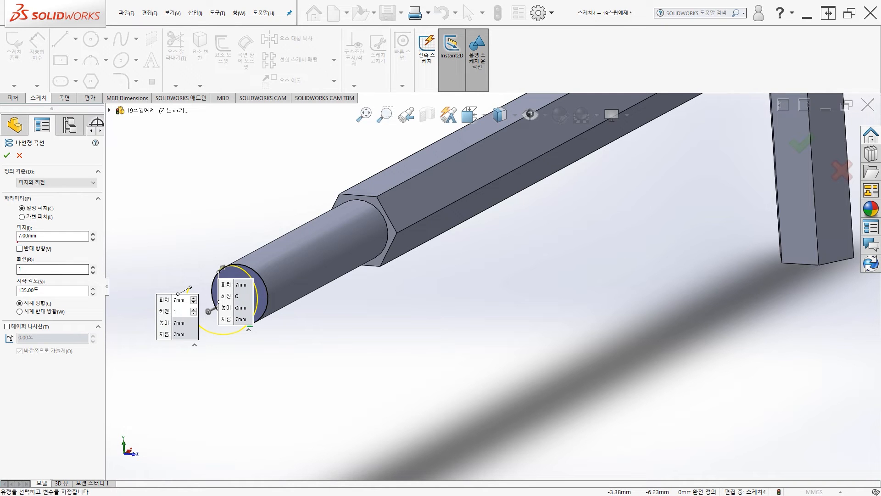
middle_drag(310, 332, 297, 319)
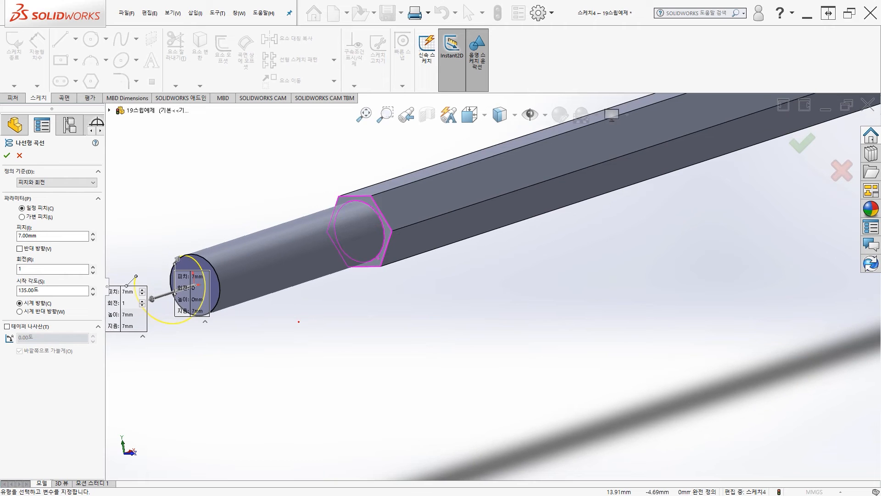
scroll(294, 323, up, 2)
scroll(257, 327, down, 3)
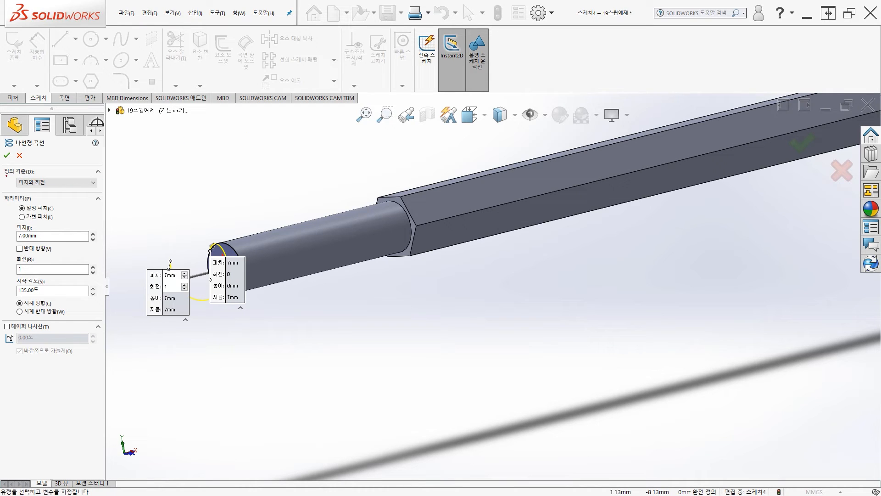
mouse_move(1, 176)
mouse_down()
mouse_move(53, 183)
mouse_move(2, 182)
mouse_up()
drag(59, 173, 93, 174)
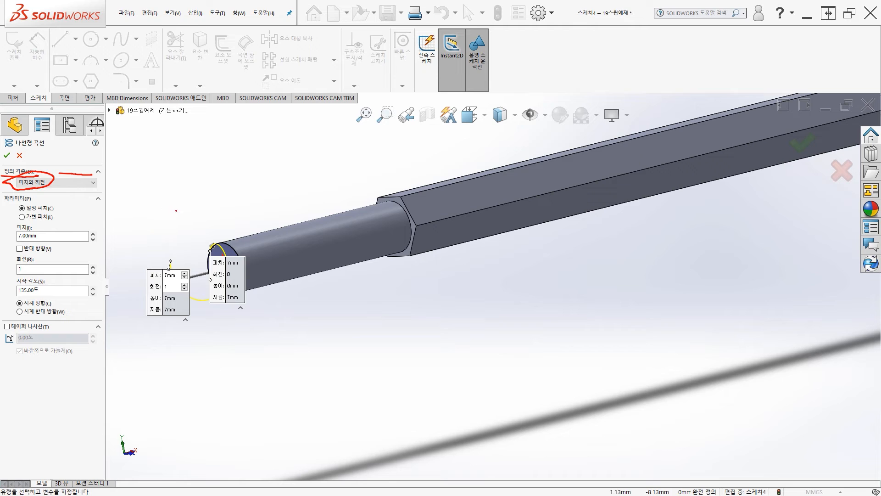
mouse_move(178, 209)
mouse_down()
mouse_move(161, 225)
mouse_move(180, 198)
mouse_move(180, 233)
mouse_move(162, 186)
mouse_move(205, 216)
mouse_move(136, 227)
mouse_move(177, 178)
mouse_move(208, 227)
mouse_move(141, 242)
mouse_move(123, 183)
mouse_move(148, 171)
mouse_up()
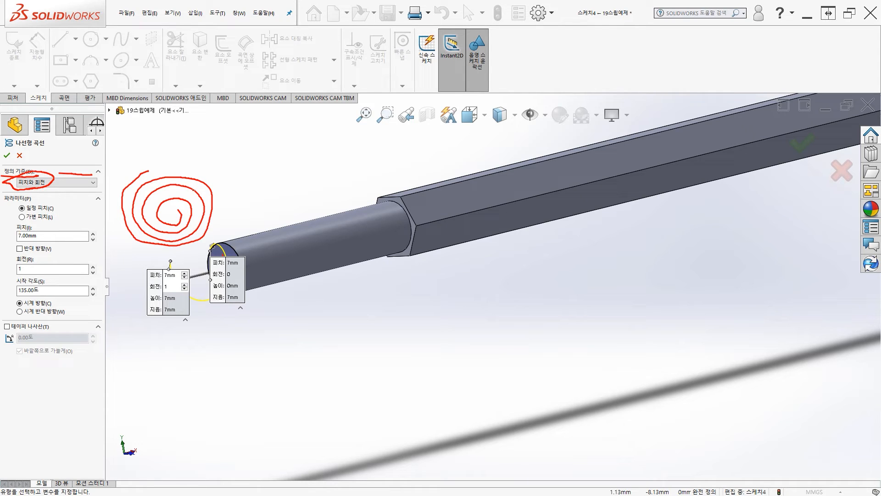
mouse_move(174, 224)
mouse_down()
mouse_move(180, 210)
mouse_move(192, 210)
mouse_move(176, 215)
mouse_up()
mouse_move(241, 191)
mouse_down()
mouse_move(289, 192)
mouse_move(239, 182)
mouse_move(301, 186)
mouse_move(235, 170)
mouse_move(308, 169)
mouse_move(250, 158)
mouse_up()
mouse_move(292, 186)
mouse_down()
mouse_move(312, 185)
mouse_move(306, 193)
mouse_up()
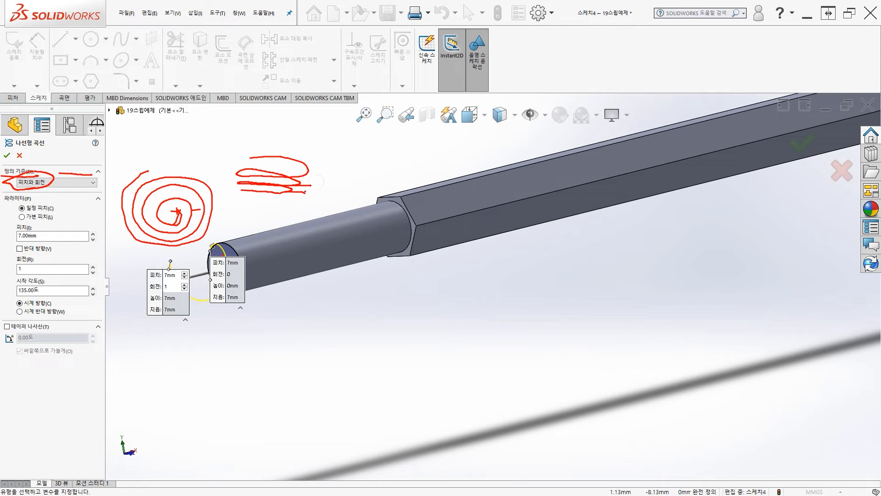
drag(291, 203, 315, 185)
mouse_move(263, 194)
mouse_down()
mouse_move(239, 177)
mouse_move(294, 188)
mouse_move(267, 162)
mouse_move(311, 163)
mouse_move(254, 158)
mouse_move(316, 146)
mouse_move(285, 156)
mouse_move(267, 134)
mouse_move(275, 151)
mouse_up()
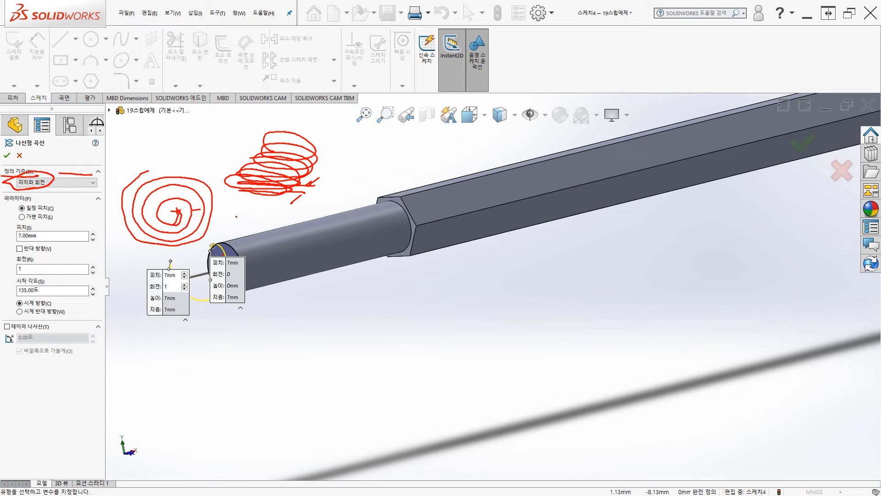
drag(236, 216, 236, 219)
mouse_move(222, 240)
mouse_down()
mouse_move(246, 285)
mouse_move(197, 275)
mouse_move(224, 243)
mouse_up()
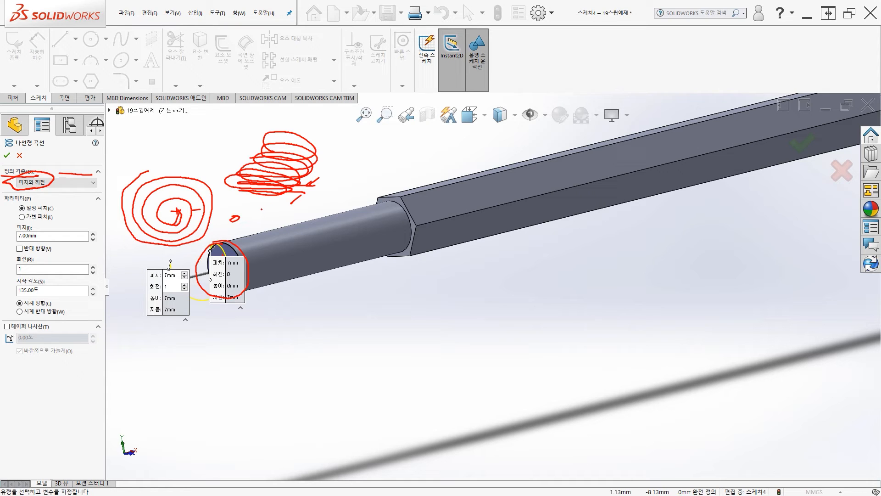
key(Escape)
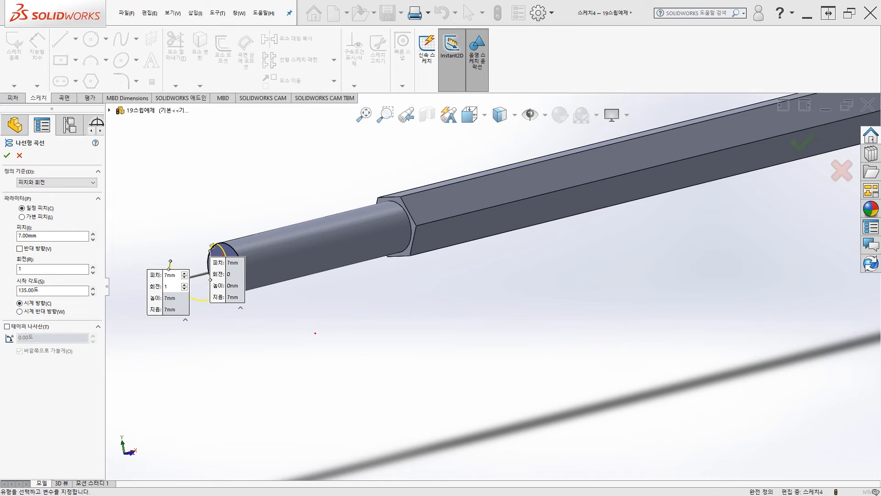
Step: Reverse the helix direction so that it runs along the cylinder toward the hex key
middle_drag(316, 333, 305, 356)
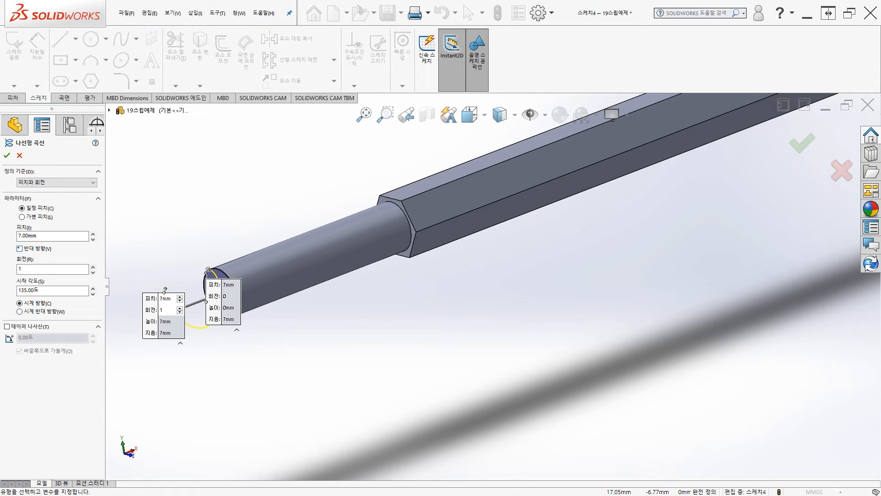
click(20, 248)
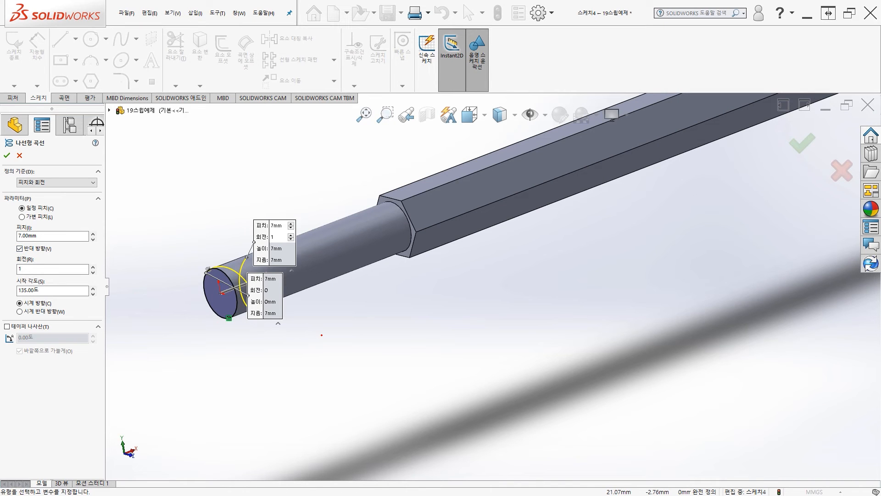
middle_drag(293, 334, 322, 345)
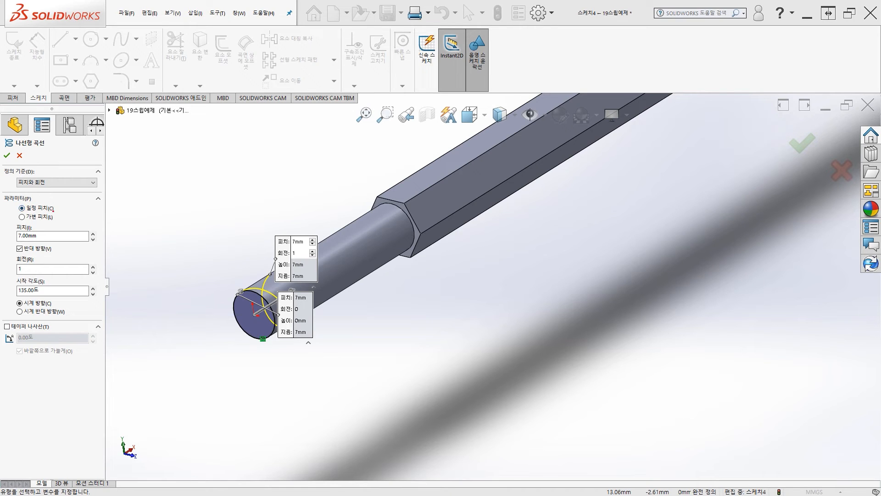
Step: Set the helix to a 4 mm pitch with 4 revolutions and create the curve
double_click(43, 236)
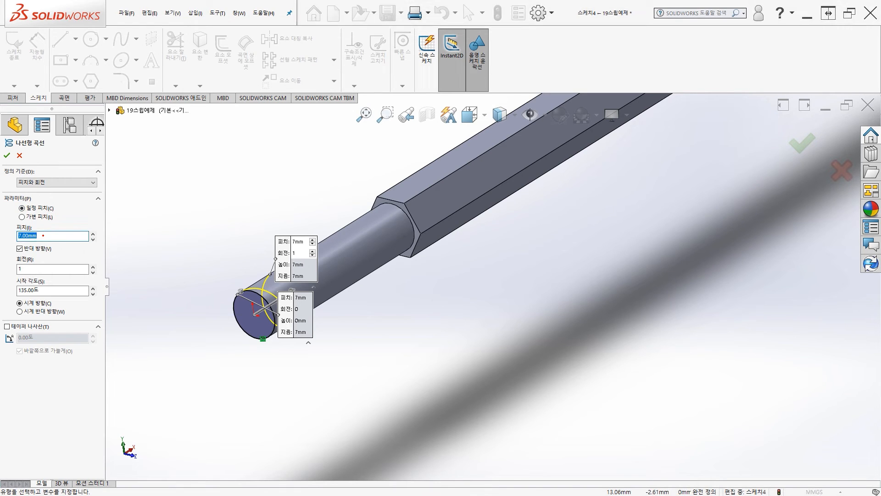
text(4)
key(Return)
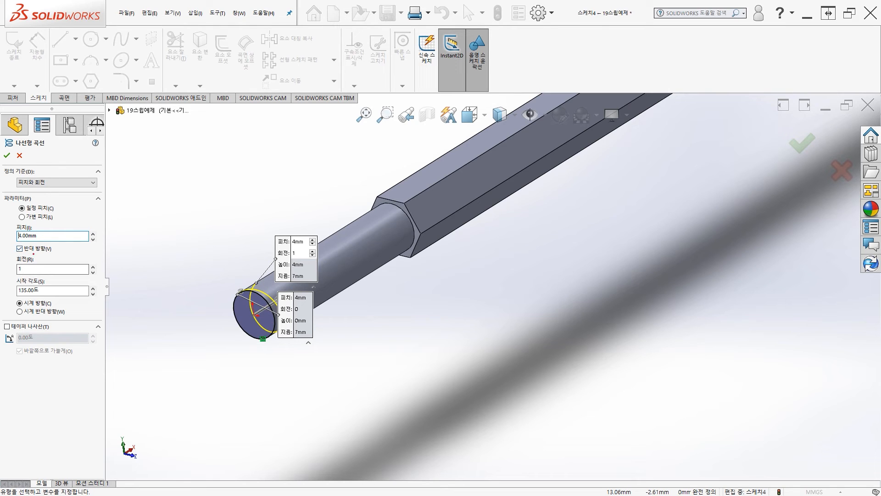
double_click(32, 269)
key(Return)
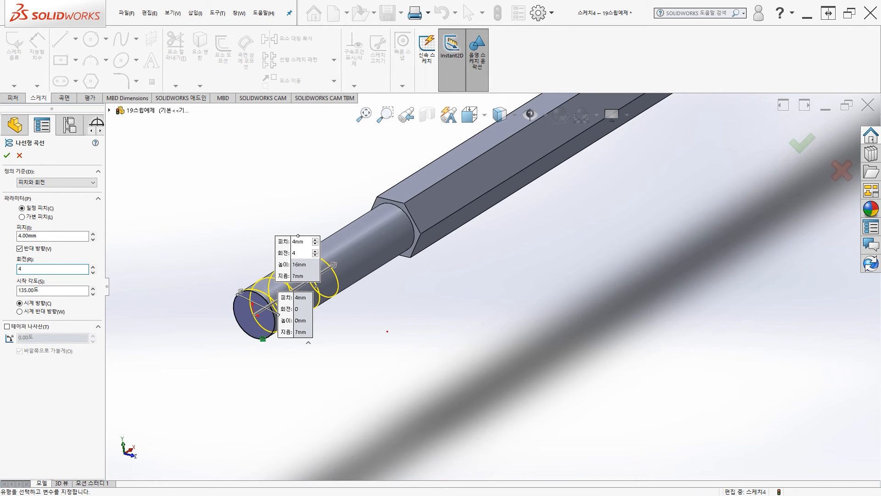
mouse_move(531, 182)
middle_down()
mouse_move(502, 179)
mouse_move(518, 181)
middle_up()
middle_drag(386, 329, 393, 331)
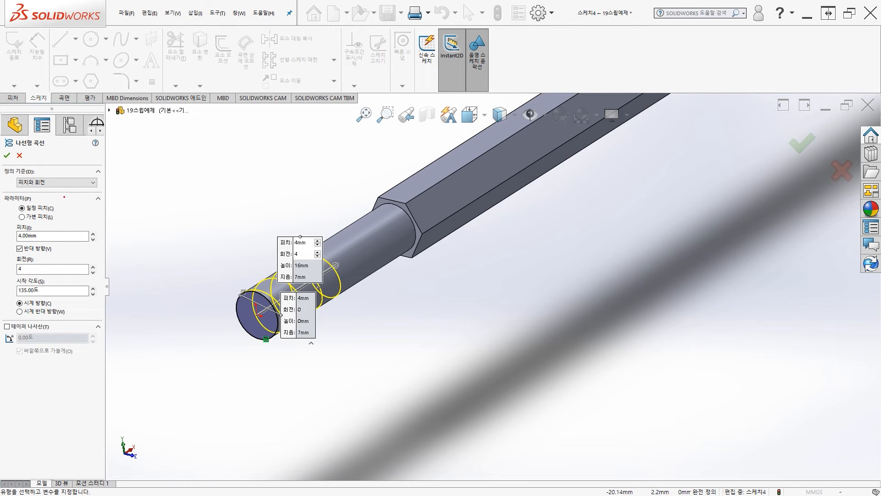
click(7, 155)
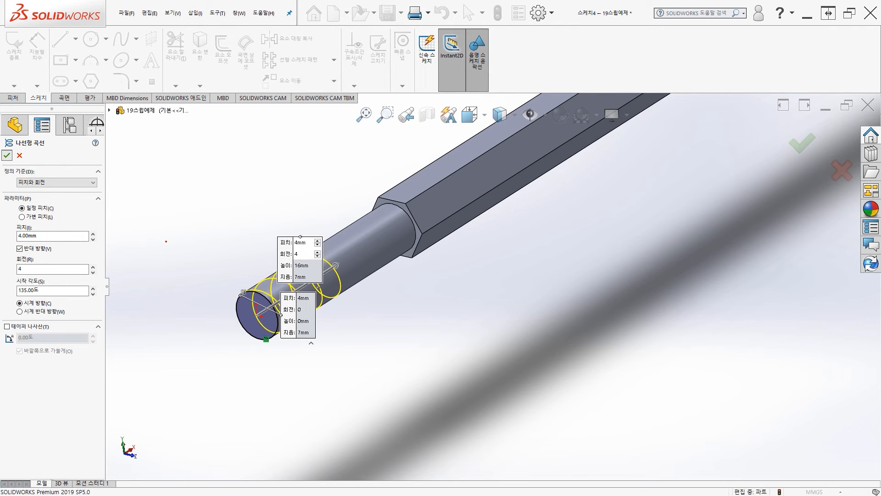
middle_drag(347, 335, 328, 355)
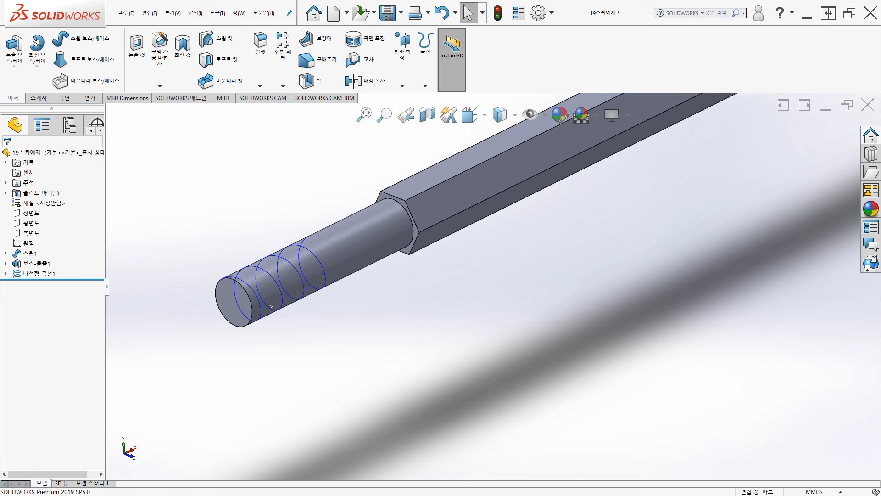
middle_drag(335, 321, 335, 326)
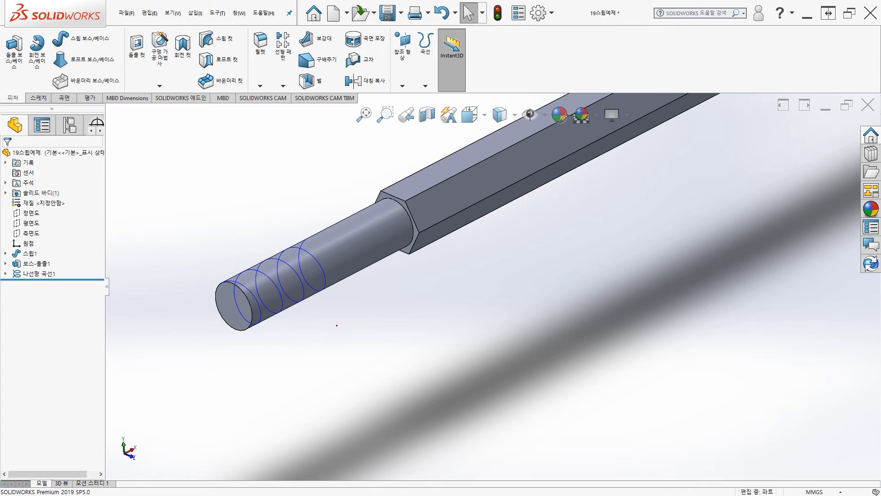
mouse_move(357, 329)
middle_down()
mouse_move(332, 323)
mouse_move(357, 313)
mouse_move(368, 325)
mouse_move(346, 318)
middle_up()
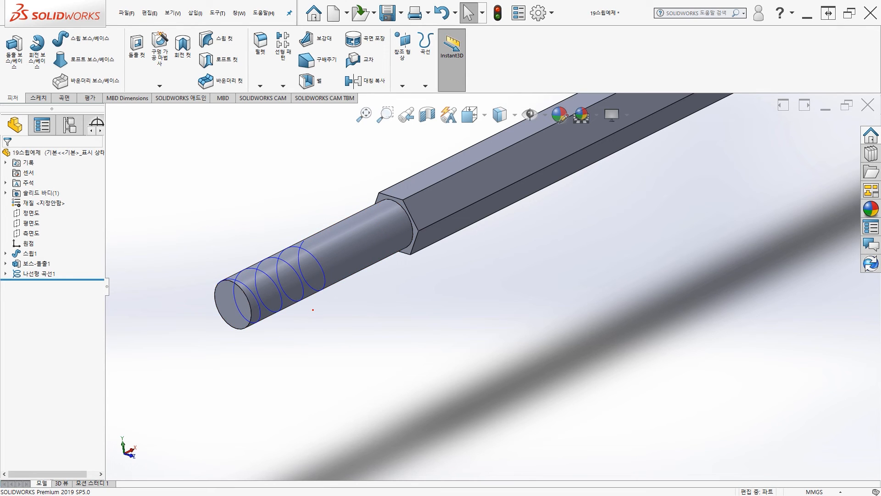
middle_drag(311, 323, 328, 327)
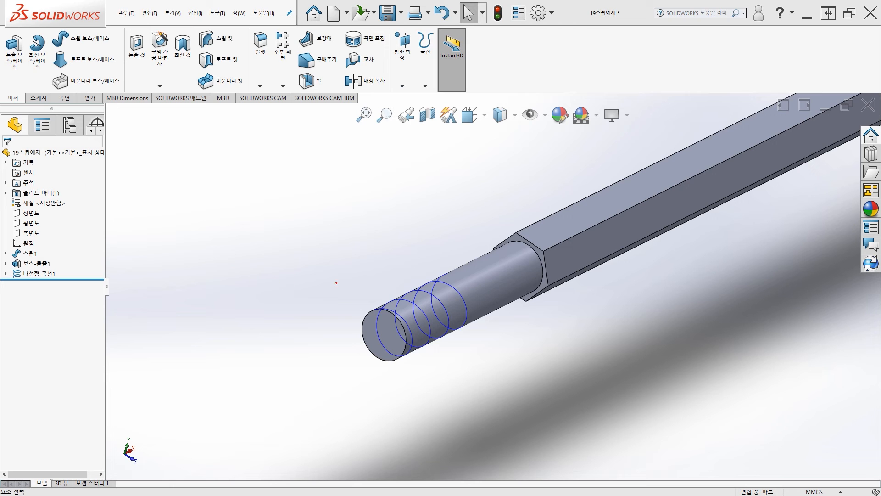
ctrl+middle_drag(357, 273, 279, 267)
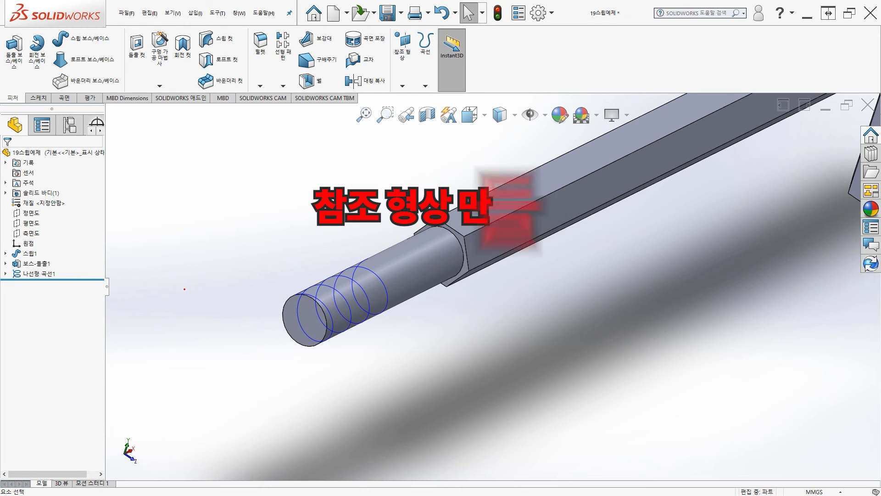
ctrl+middle_drag(284, 251, 270, 268)
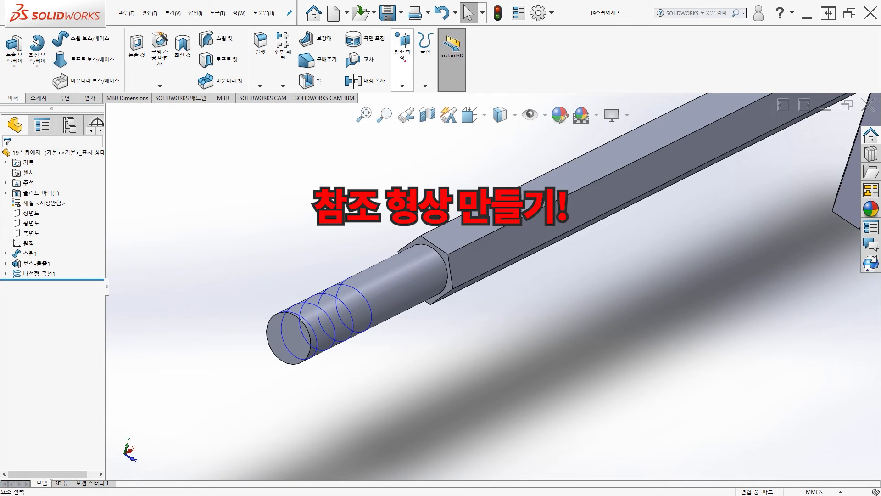
Step: Define a reference plane perpendicular to the helix and coincident with the helix's end point at the cylinder's free end
click(402, 86)
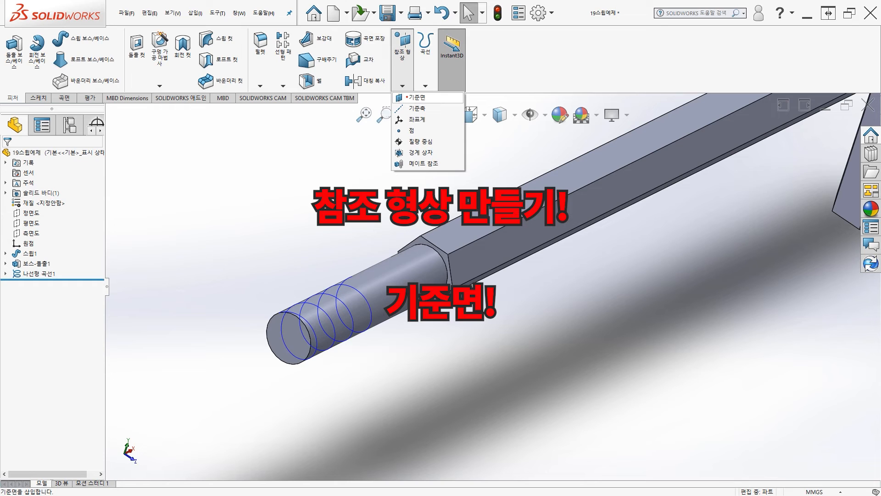
click(407, 97)
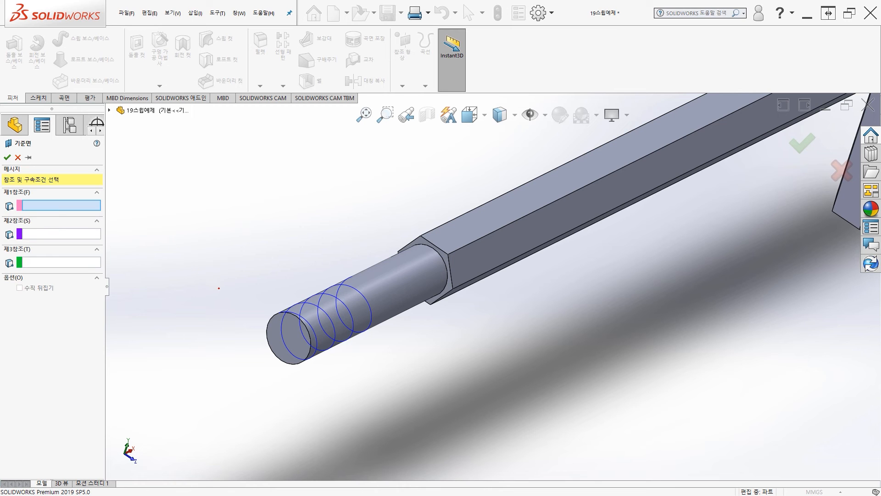
middle_drag(243, 302, 247, 251)
scroll(247, 258, down, 3)
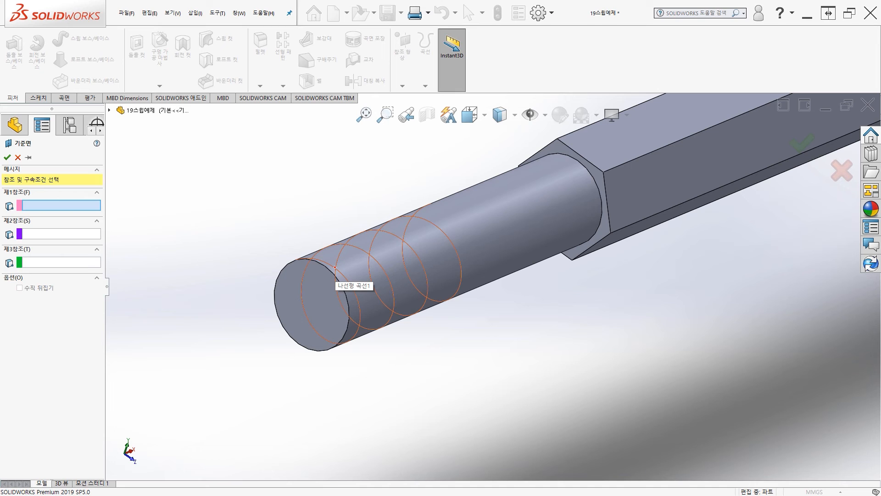
click(335, 267)
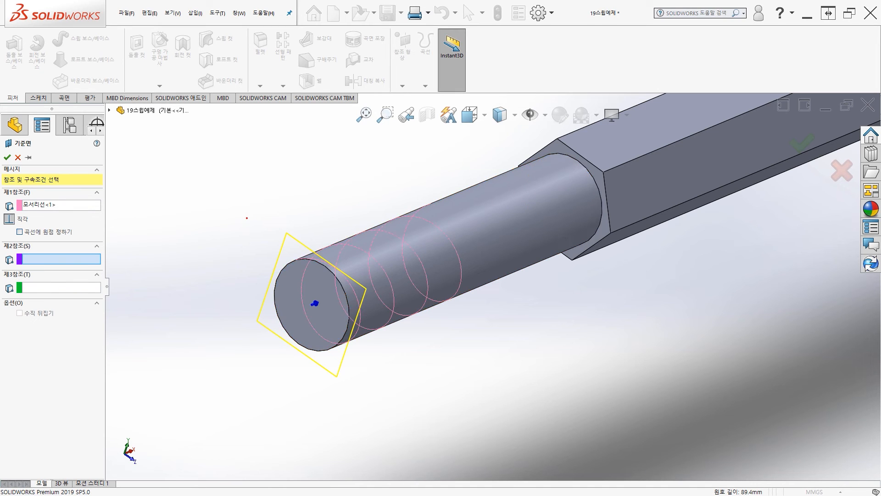
middle_drag(245, 218, 244, 222)
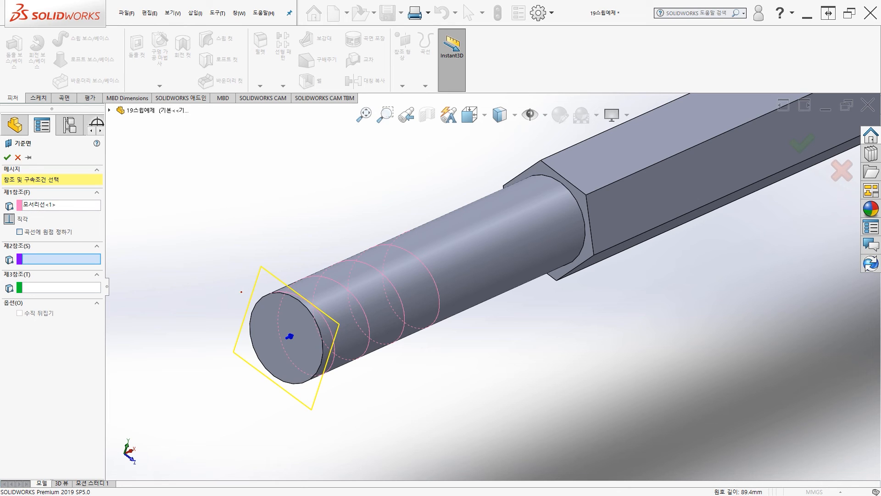
click(276, 292)
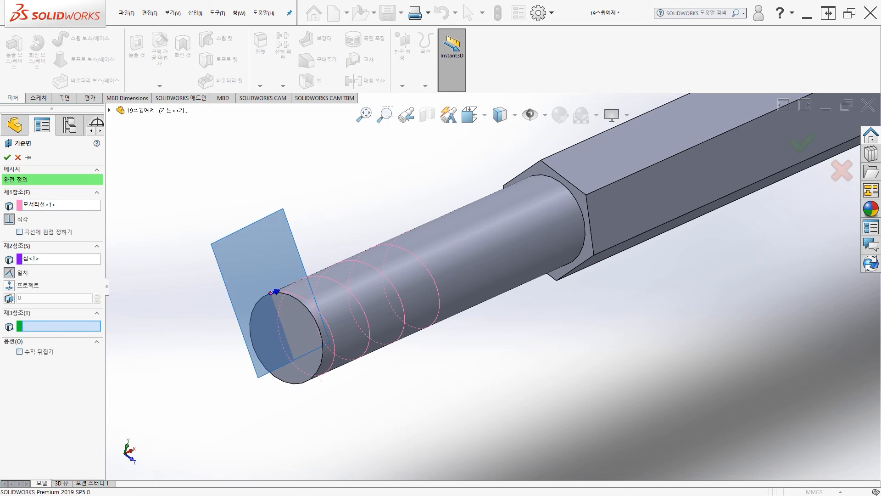
Step: Inspect the plane preview around the cylinder's free end and accept the reference plane
scroll(358, 346, up, 1)
middle_drag(361, 347, 519, 296)
scroll(384, 335, up, 6)
scroll(519, 297, down, 6)
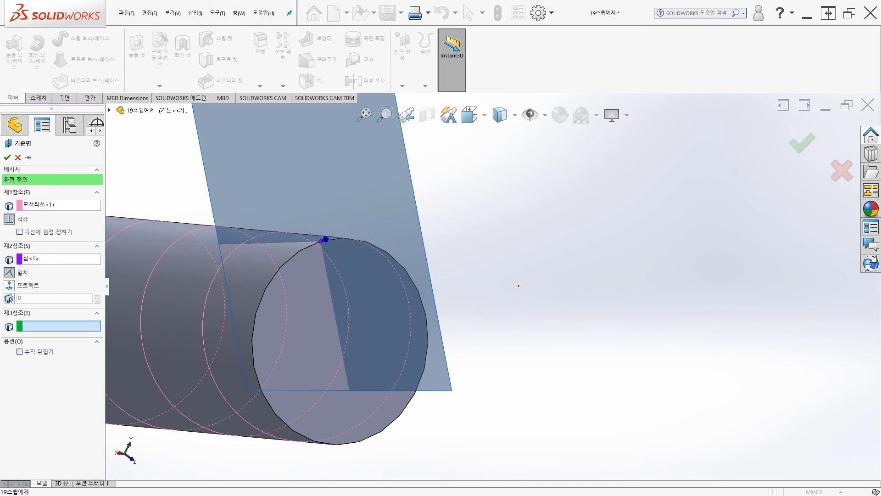
scroll(519, 286, up, 3)
scroll(518, 286, up, 3)
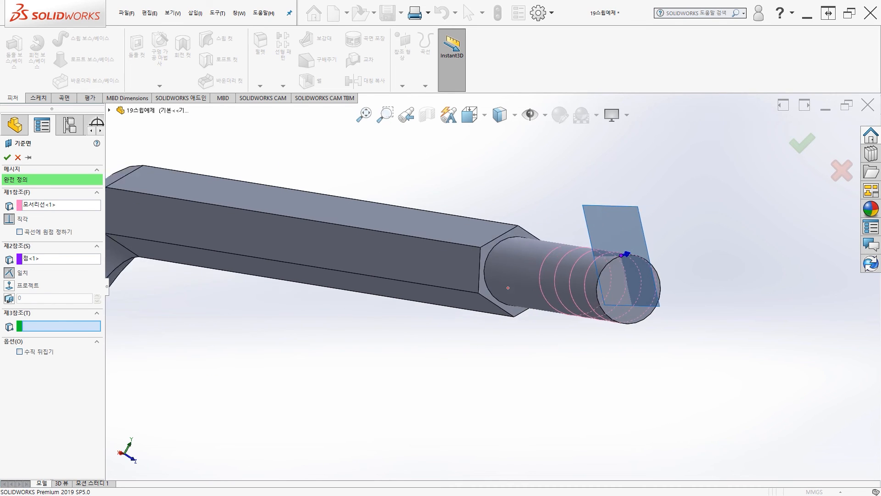
scroll(533, 239, down, 3)
ctrl+middle_drag(533, 239, 496, 286)
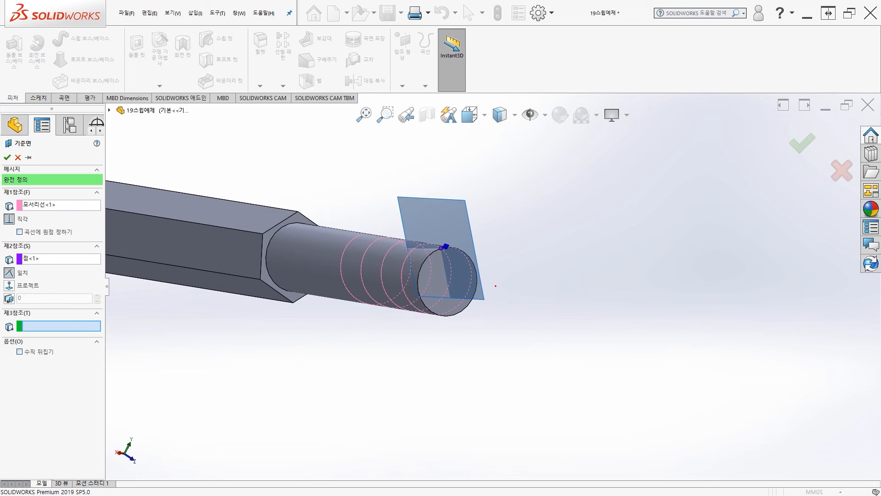
ctrl+middle_drag(435, 332, 350, 343)
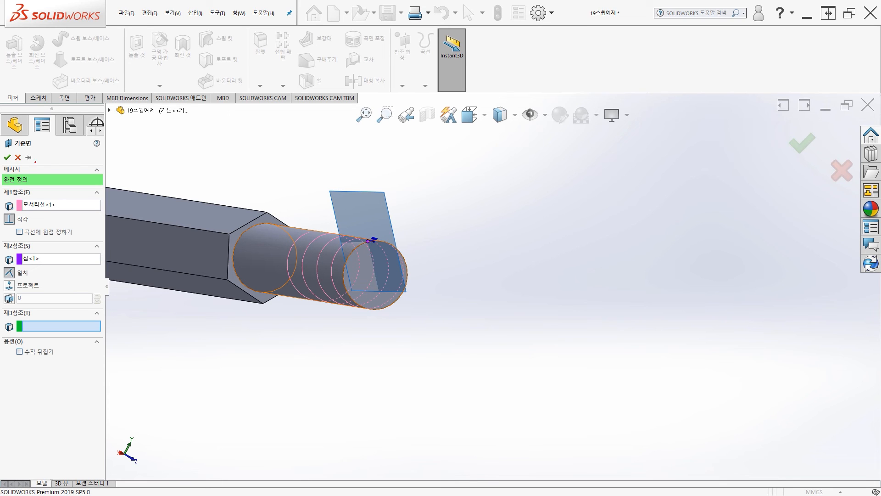
click(7, 157)
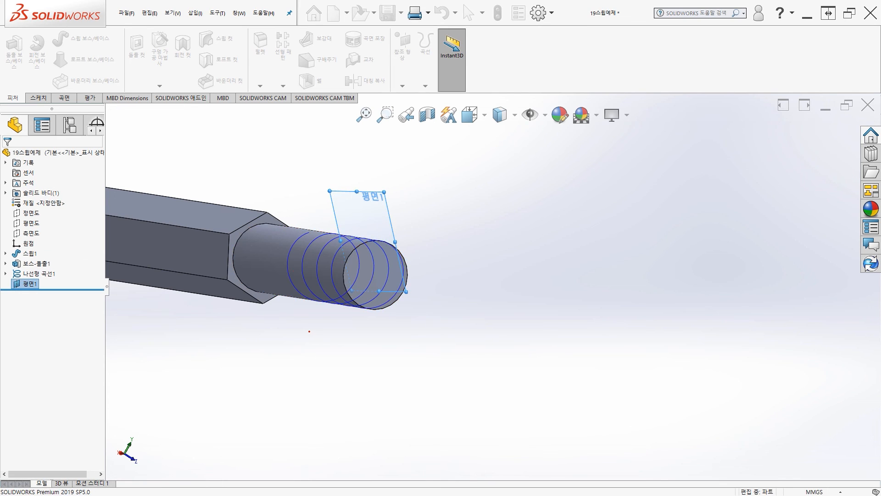
Step: Start a sketch on the new reference plane at the cylinder's free end
middle_drag(325, 332, 318, 314)
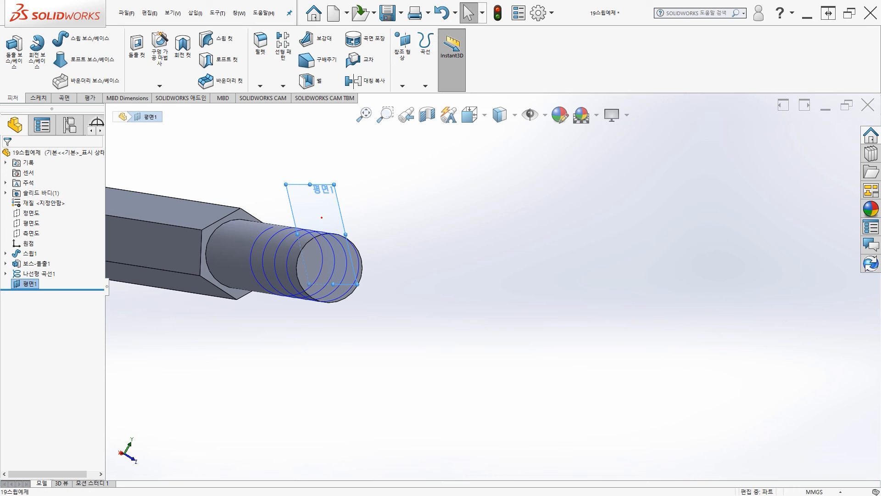
click(321, 217)
click(362, 193)
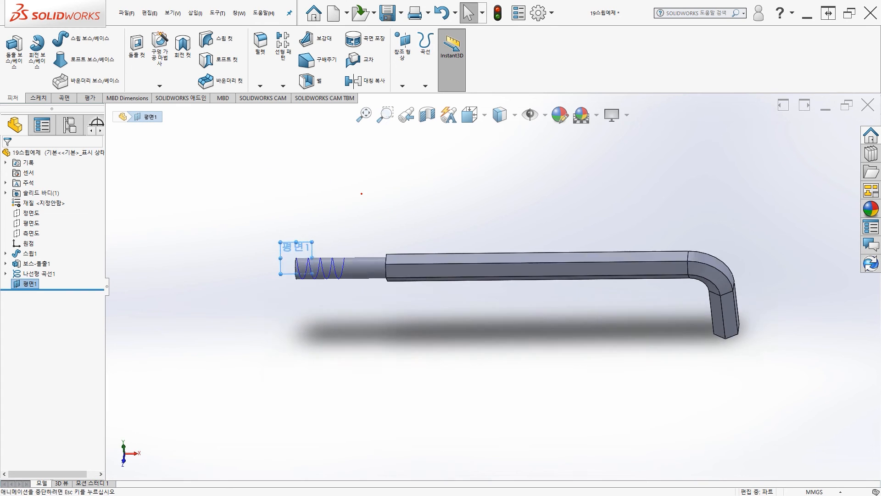
Step: Sketch a circle with a radius of about 0.54 mm centred on the helix's end point at the cylinder's free end
scroll(335, 265, down, 5)
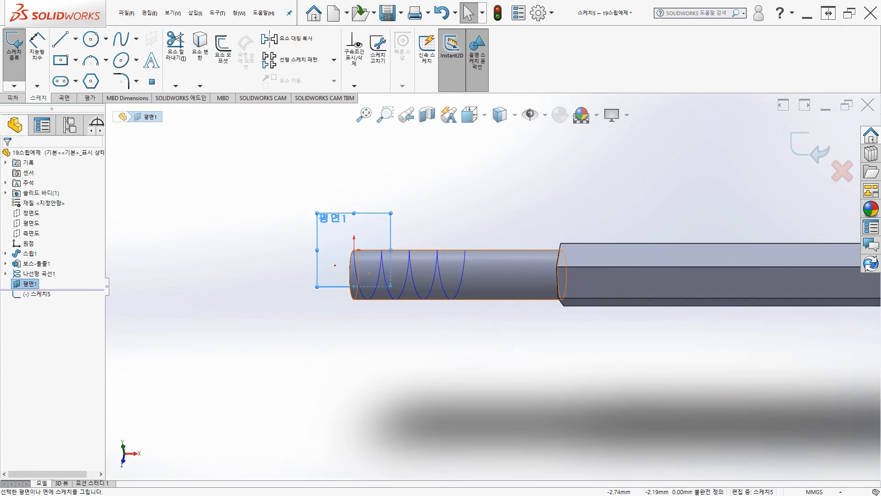
scroll(317, 266, down, 5)
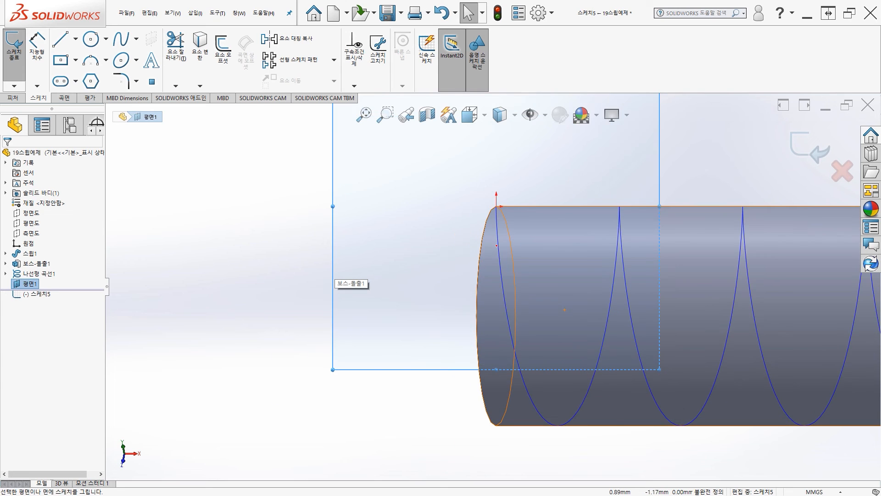
scroll(506, 280, down, 1)
ctrl+middle_drag(505, 280, 387, 307)
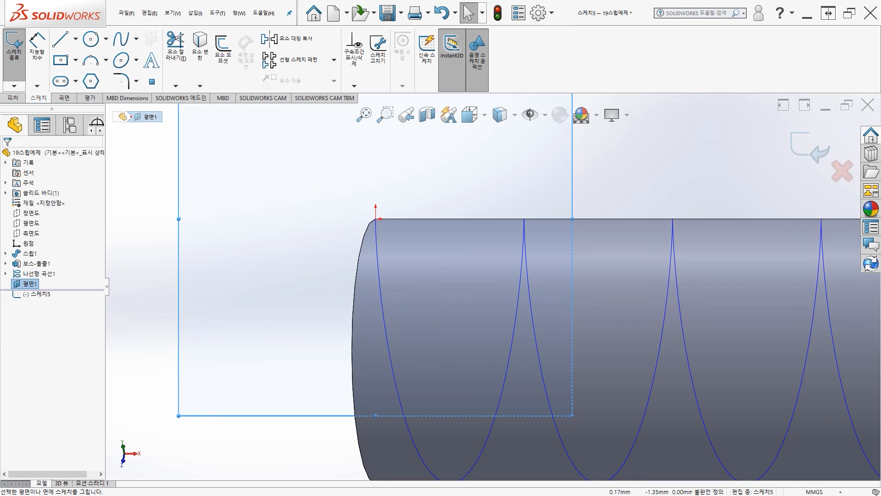
click(91, 39)
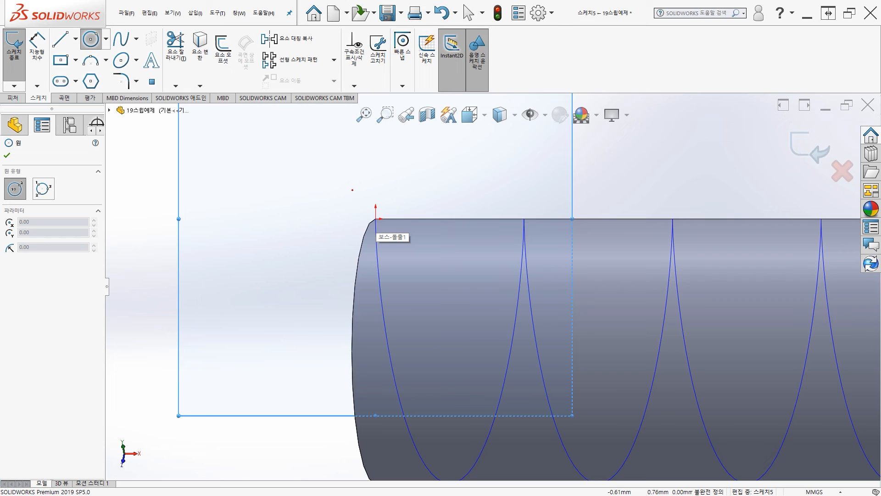
click(376, 218)
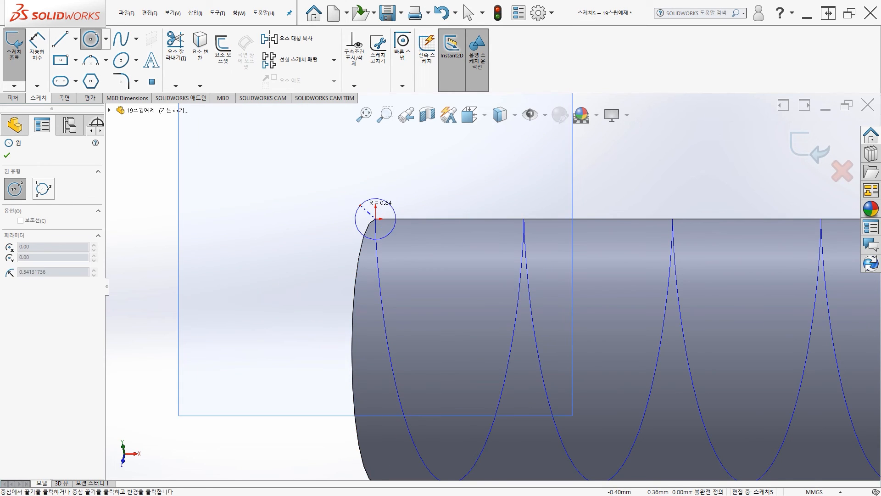
click(359, 204)
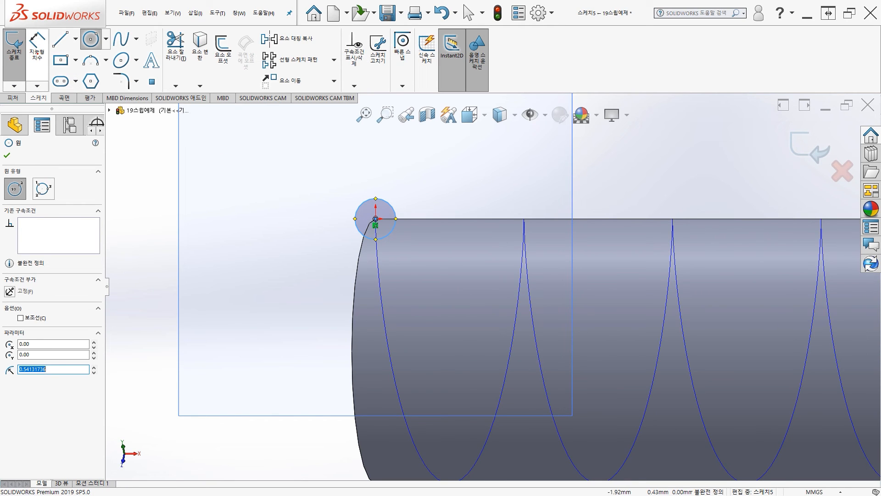
Step: Dimension the circle's diameter as 2.5 mm and exit the sketch
click(37, 53)
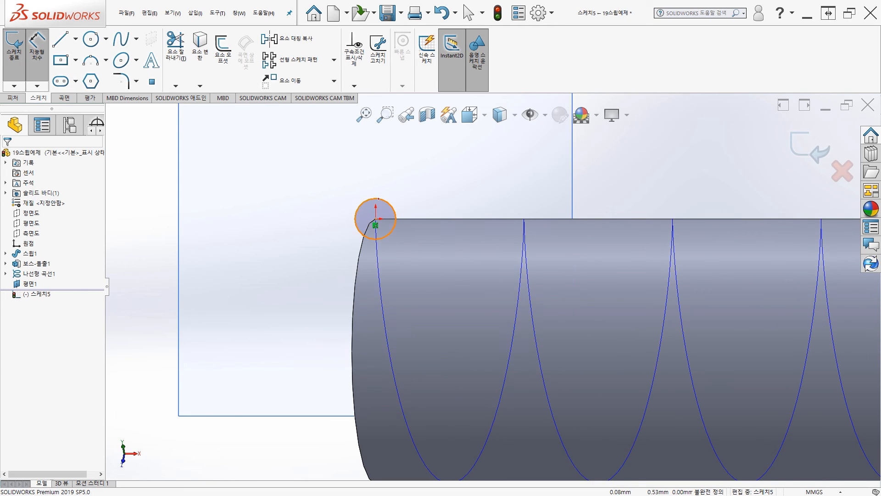
click(390, 205)
click(410, 177)
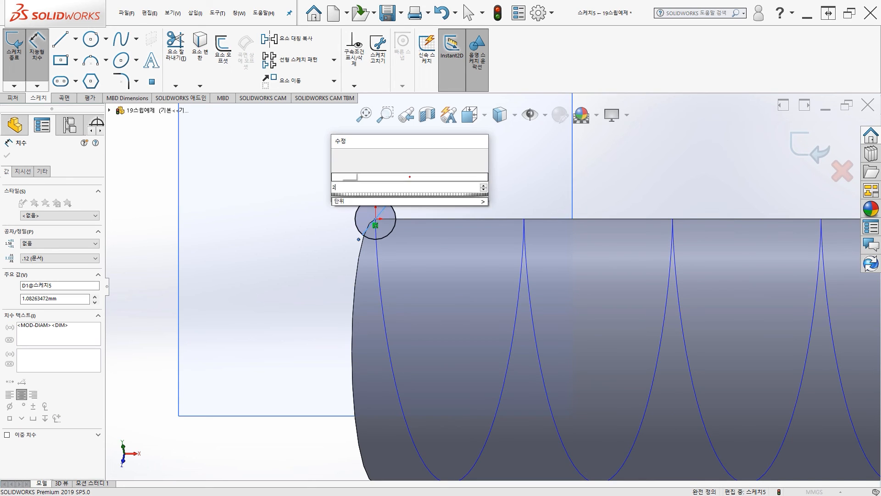
key(Return)
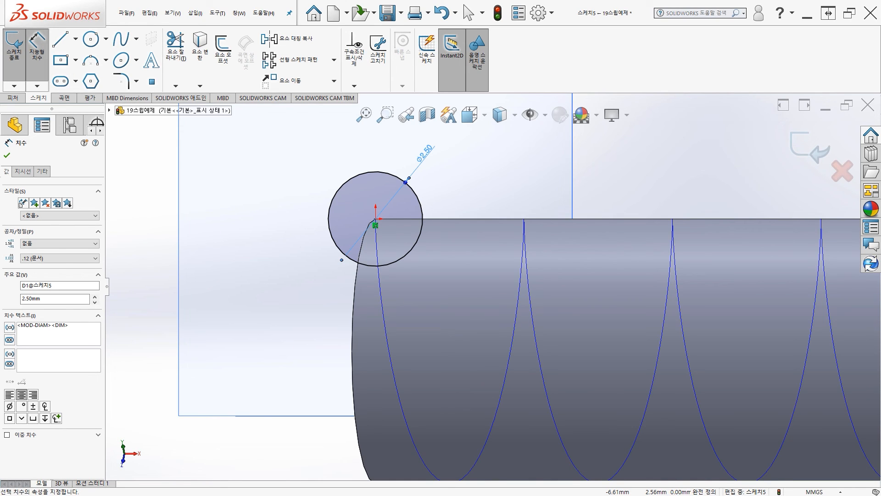
click(24, 82)
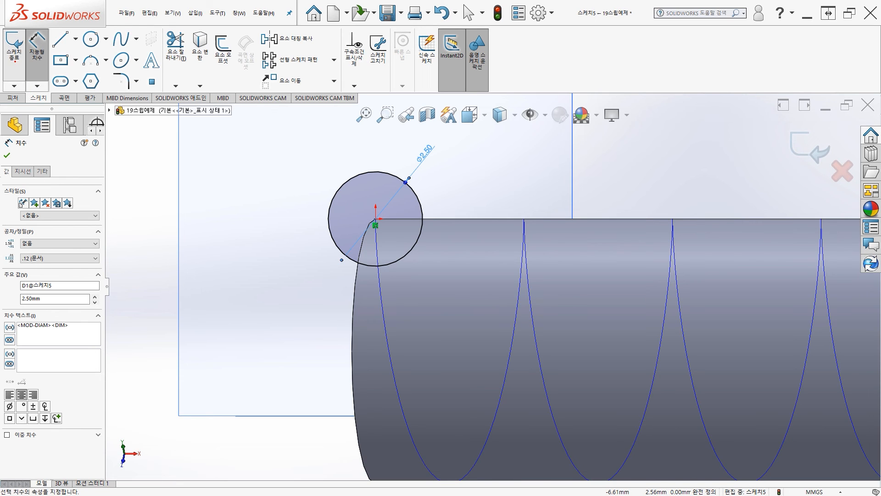
Step: Cut a helical groove into the cylinder's free end by sweeping the 2.5 mm circle sketch along the helix
scroll(255, 236, up, 4)
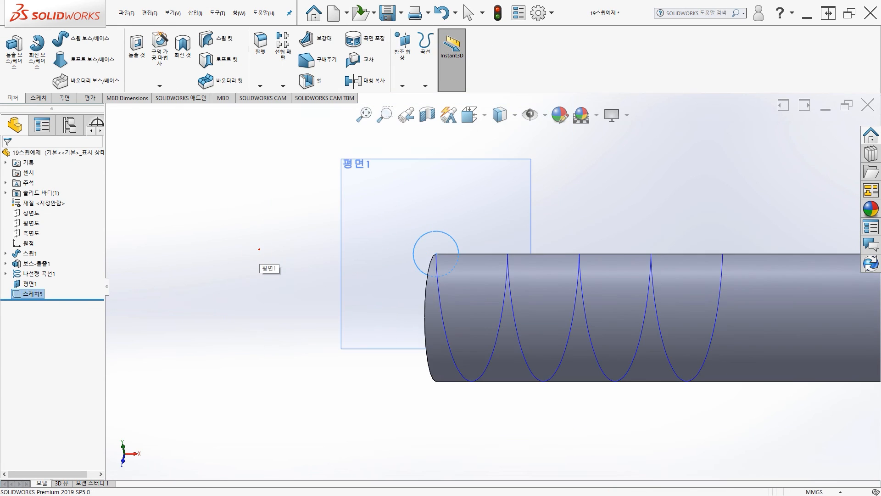
scroll(296, 262, up, 1)
mouse_move(329, 277)
middle_down()
mouse_move(358, 250)
mouse_move(415, 238)
mouse_move(458, 278)
mouse_move(457, 373)
mouse_move(527, 296)
mouse_move(515, 334)
mouse_move(419, 308)
mouse_move(343, 307)
mouse_move(303, 332)
mouse_move(173, 362)
mouse_move(147, 380)
mouse_move(311, 266)
middle_up()
ctrl+middle_drag(405, 288, 344, 254)
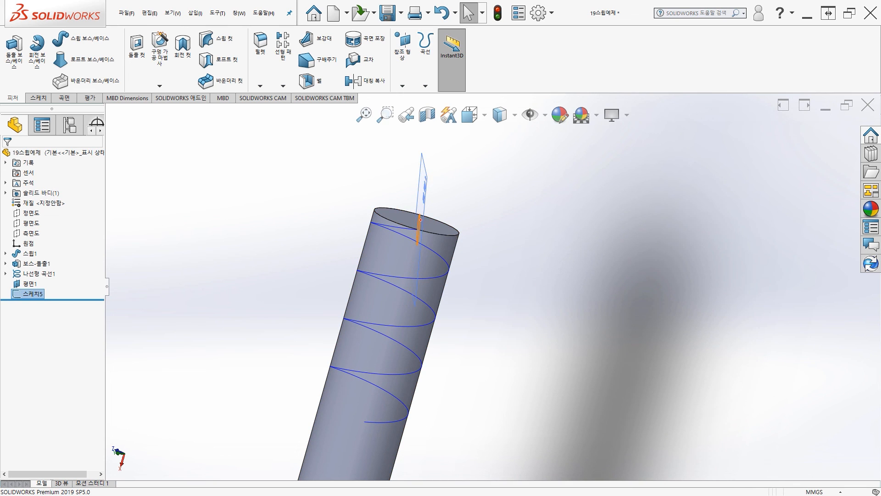
middle_drag(440, 219, 424, 229)
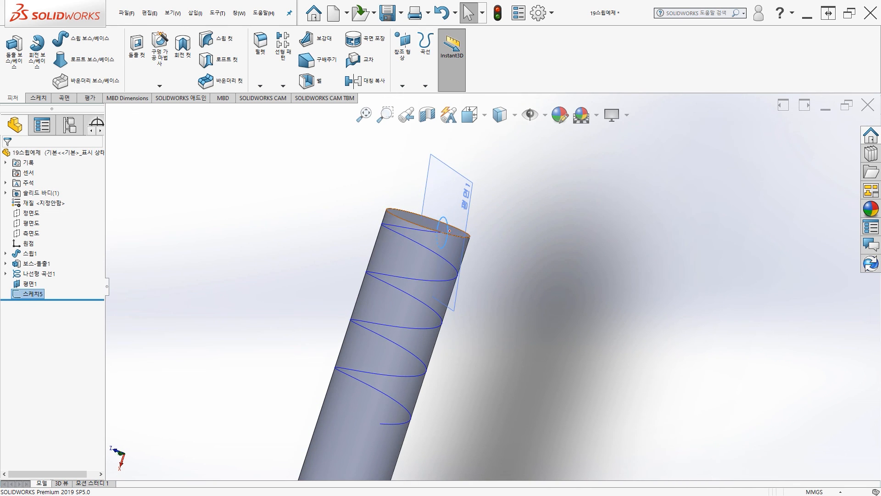
click(425, 229)
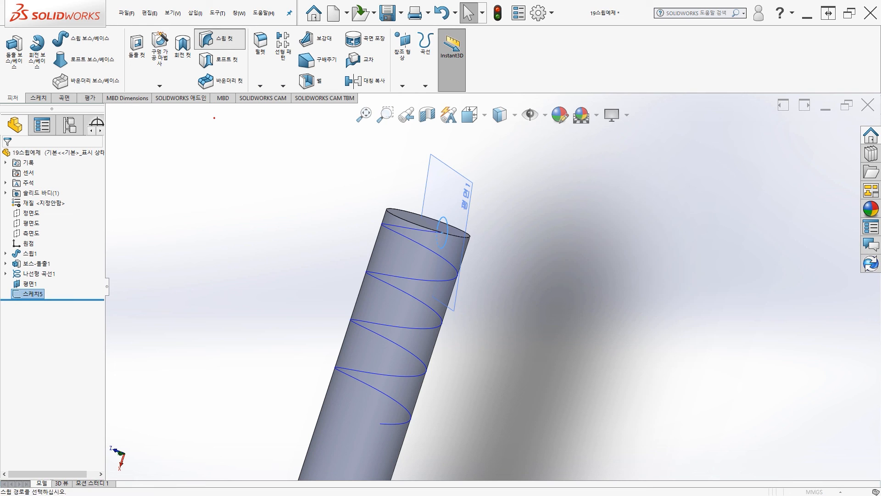
click(219, 39)
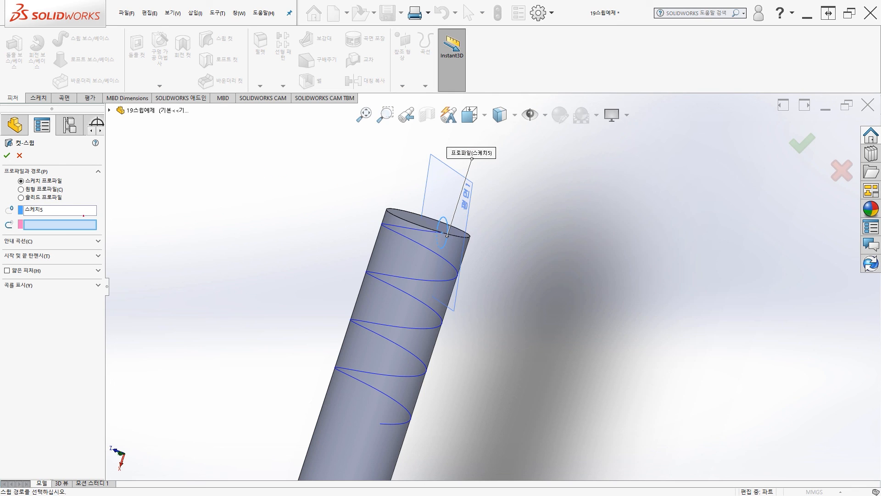
click(425, 231)
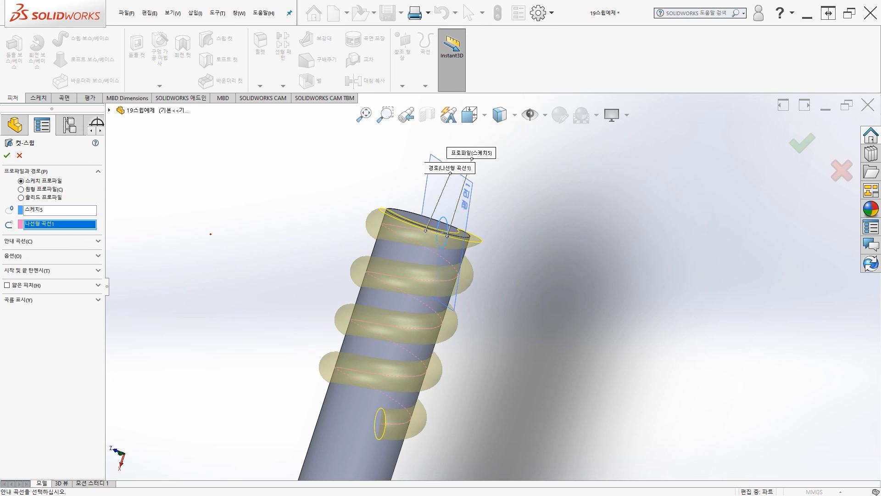
middle_drag(512, 276, 485, 261)
scroll(447, 258, up, 1)
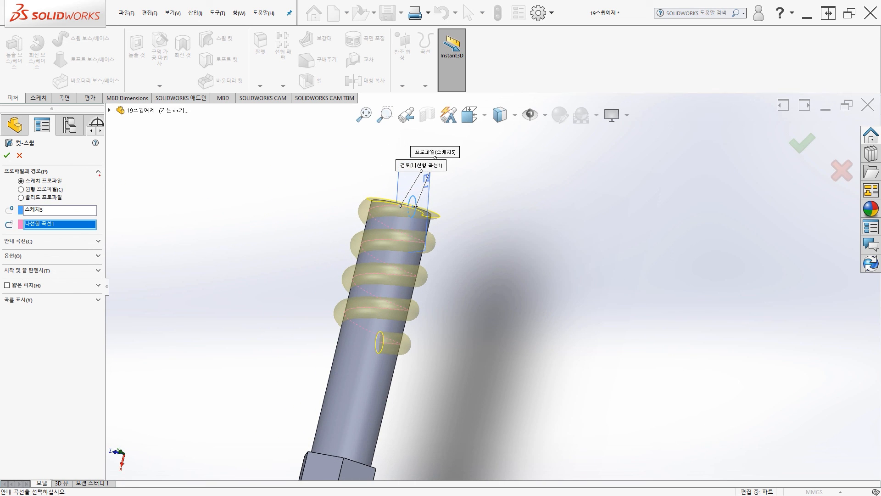
click(6, 155)
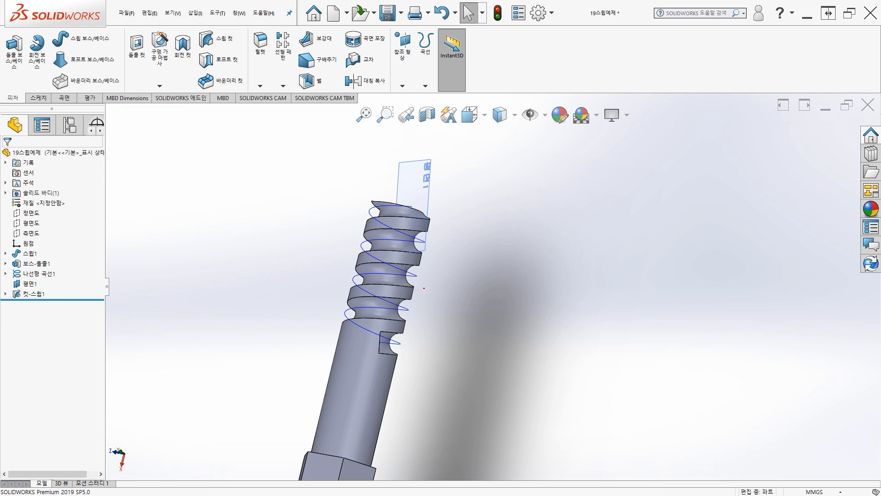
Step: Hide the reference plane and the helix curve at the cylinder's grooved end
middle_drag(326, 266, 490, 359)
ctrl+middle_drag(541, 352, 514, 281)
scroll(450, 306, up, 3)
scroll(230, 331, down, 4)
ctrl+middle_drag(312, 313, 325, 299)
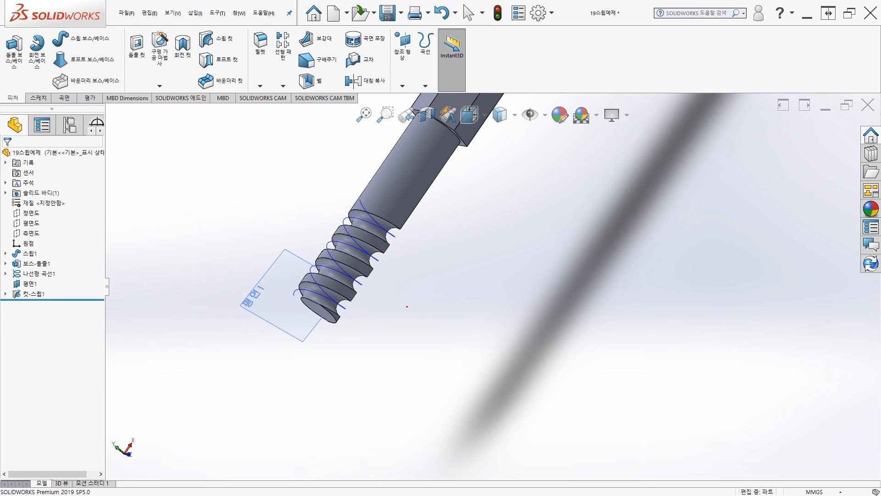
scroll(389, 314, down, 2)
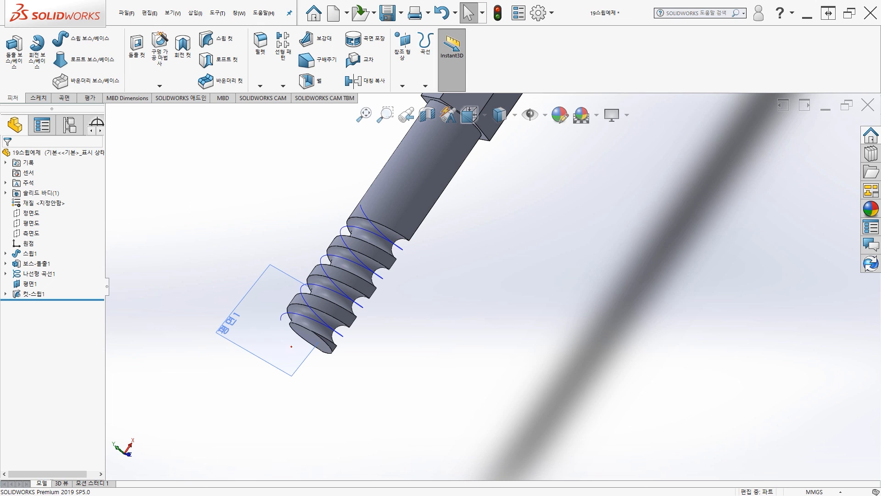
click(278, 324)
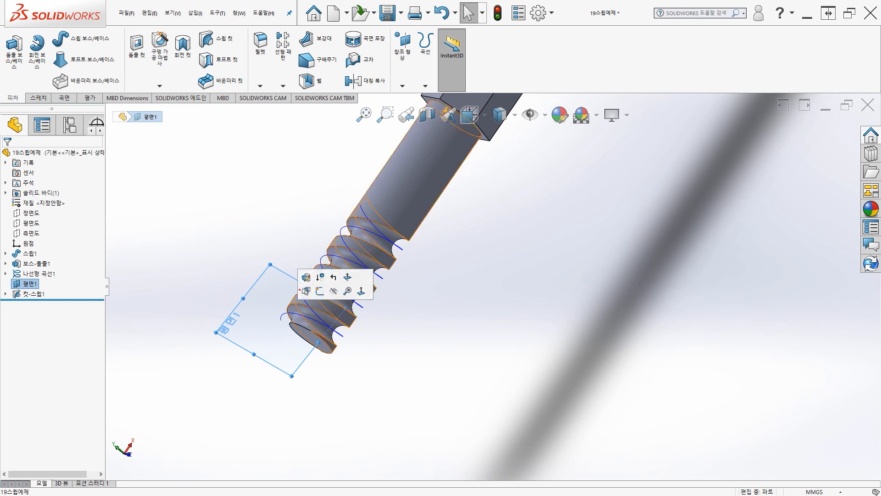
click(334, 291)
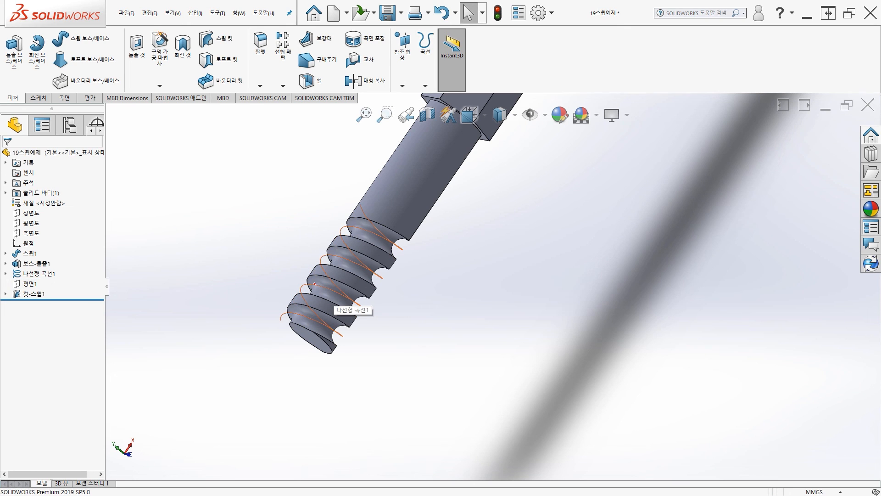
click(312, 284)
click(352, 256)
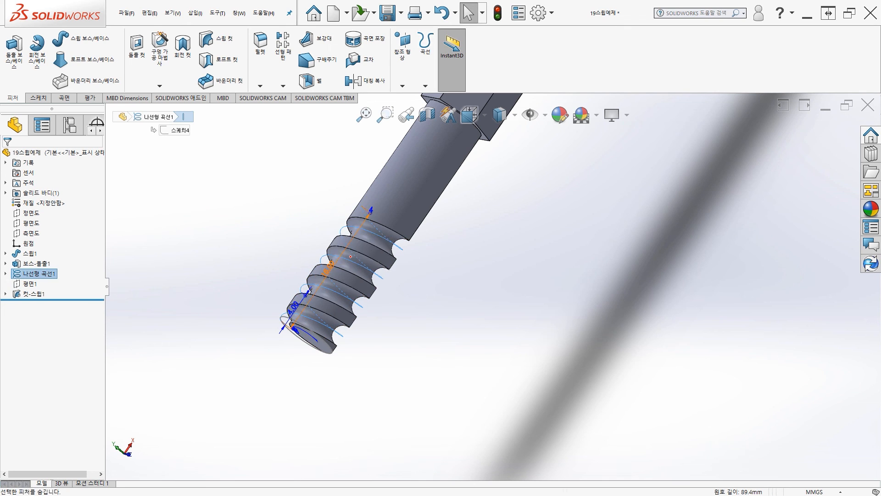
Step: Examine the whole hex key from several angles, from the grooved end to the bent arm
scroll(238, 323, up, 3)
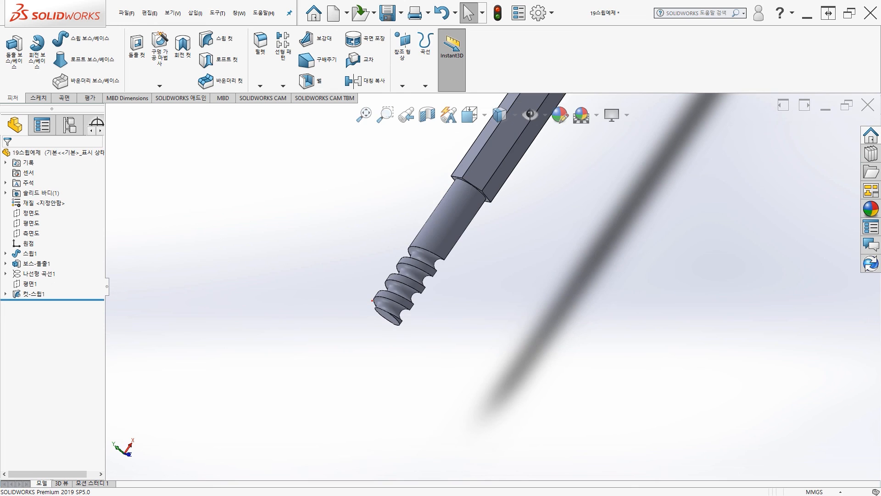
ctrl+middle_drag(470, 303, 373, 338)
scroll(373, 338, up, 2)
ctrl+middle_drag(468, 302, 370, 362)
scroll(370, 362, up, 3)
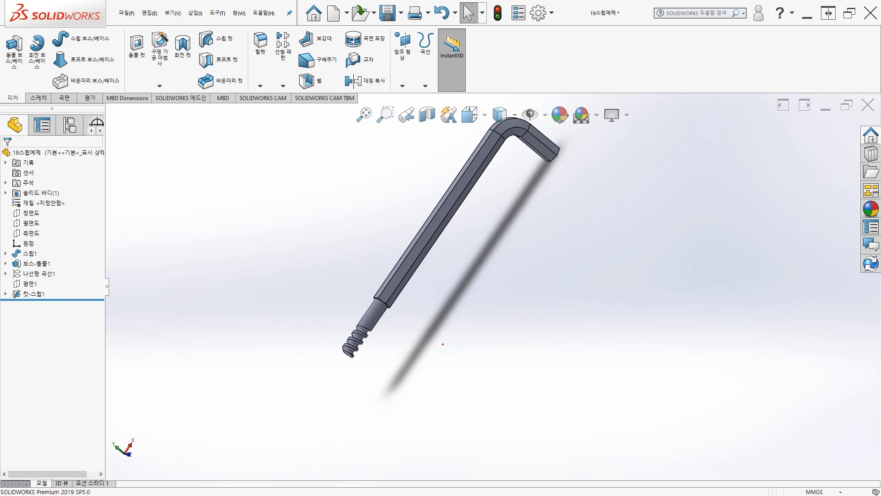
ctrl+middle_drag(442, 344, 264, 315)
scroll(307, 287, down, 5)
scroll(264, 316, up, 5)
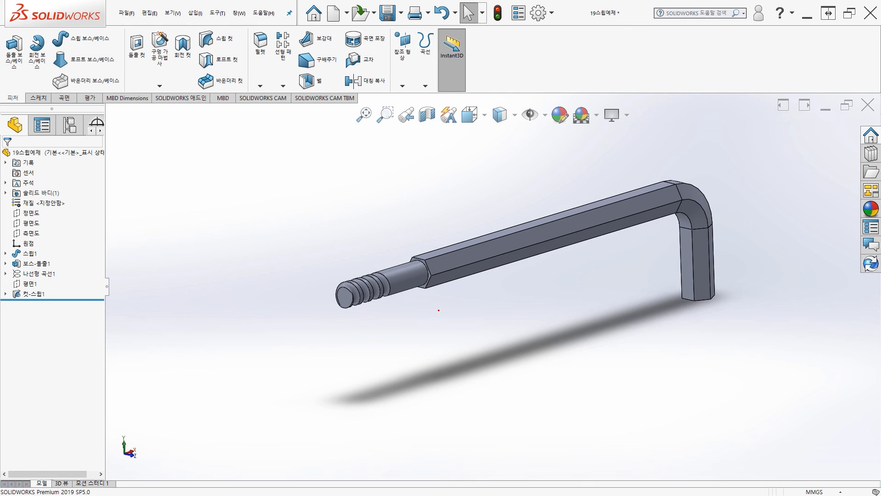
mouse_move(392, 327)
ctrl+middle_down()
mouse_move(392, 294)
mouse_move(354, 297)
mouse_move(385, 311)
ctrl+middle_up()
middle_drag(386, 310, 391, 323)
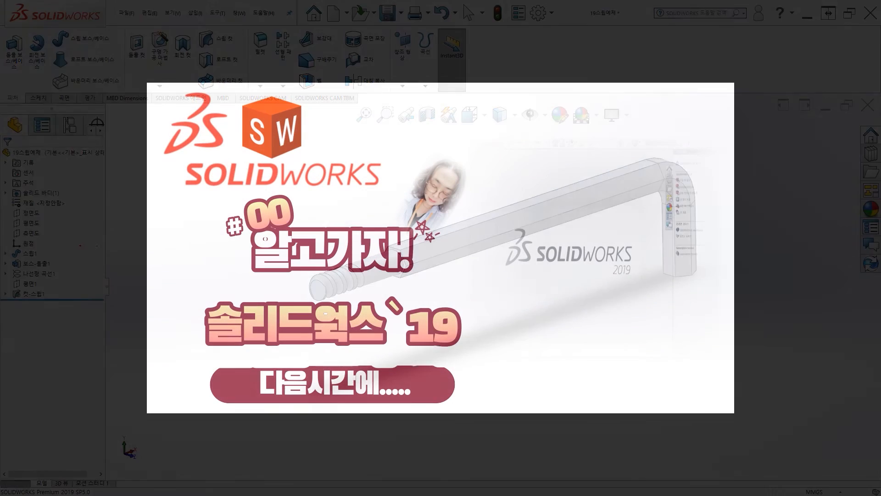